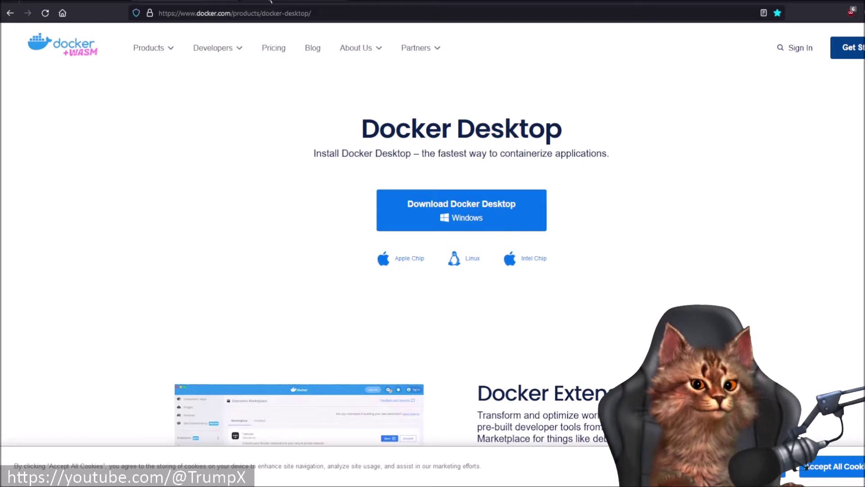
Examine the Win32/Win64 OpenSSL download page linked in the README's requirements, looking at its table of installers
click(271, 1)
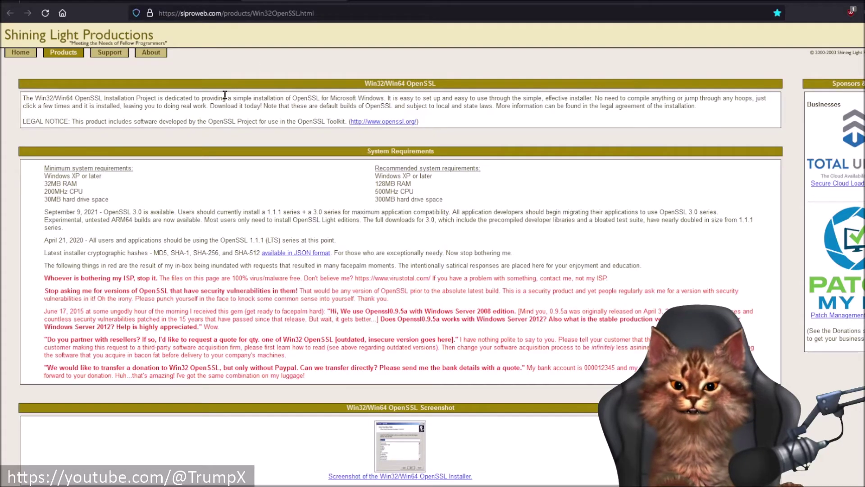
scroll(232, 109, down, 8)
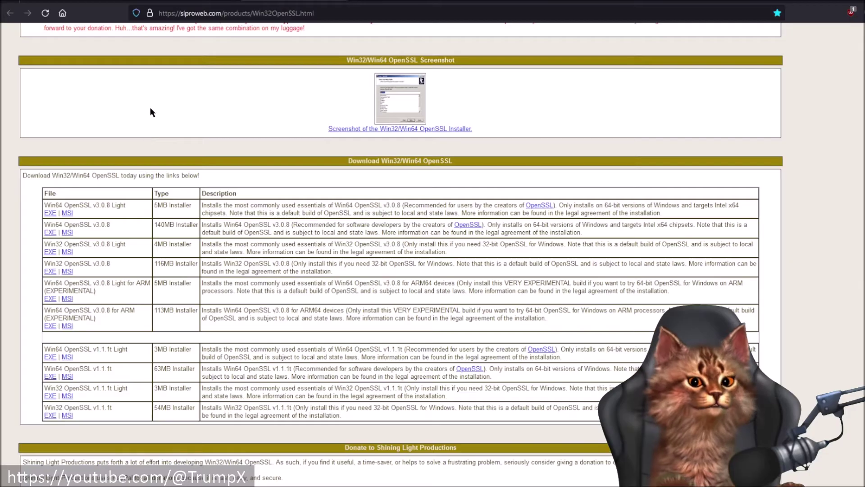
scroll(148, 130, up, 8)
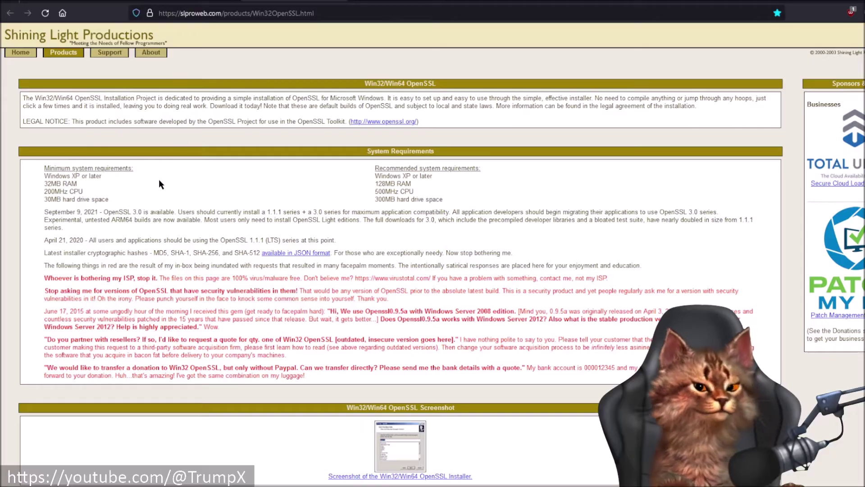
scroll(158, 183, down, 2)
scroll(158, 190, down, 2)
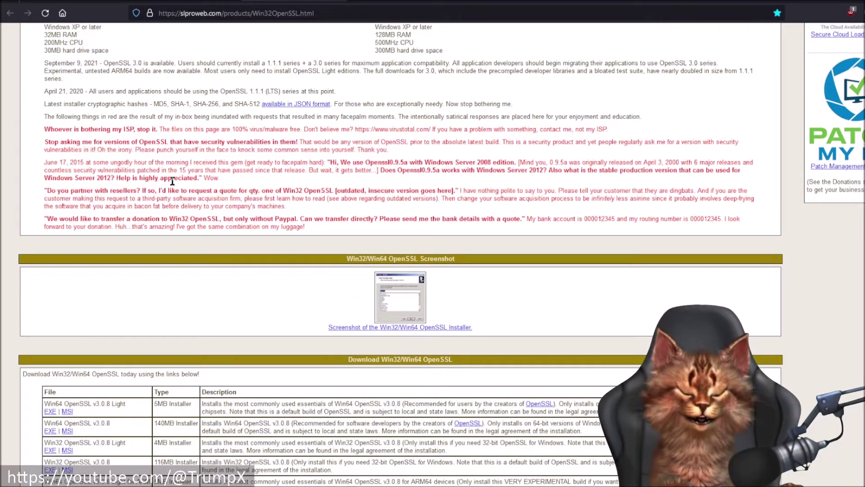
key(ctrl+w)
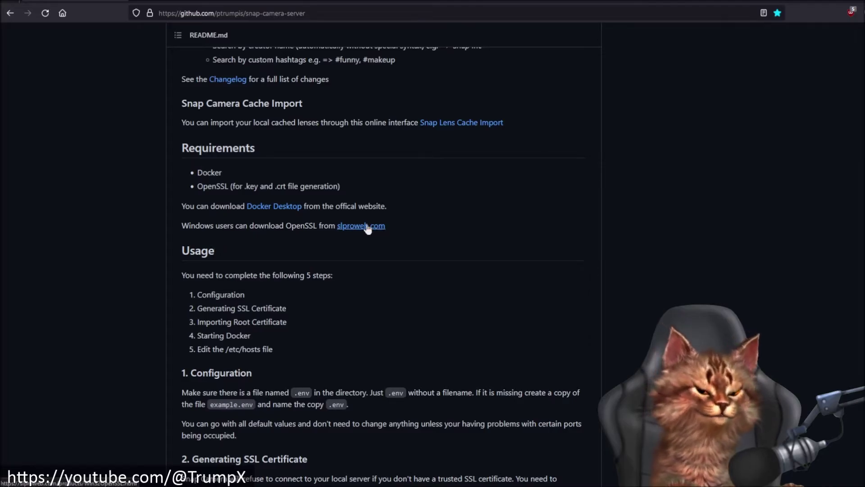
click(353, 228)
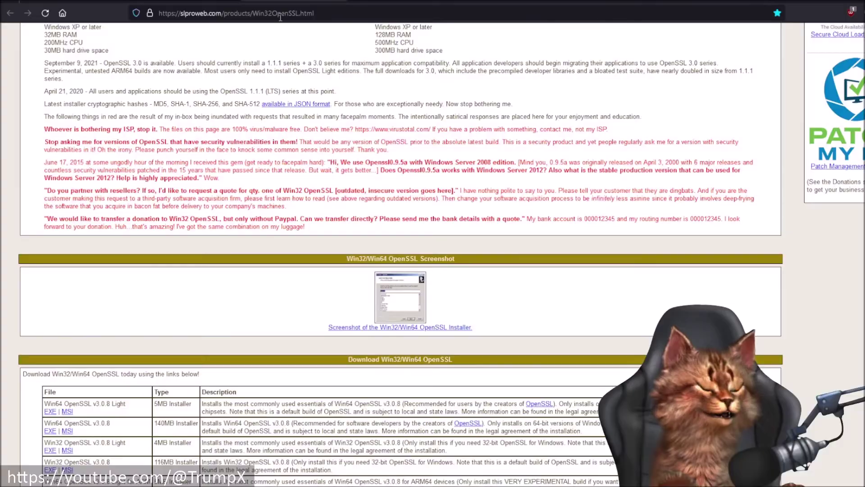
scroll(233, 258, down, 4)
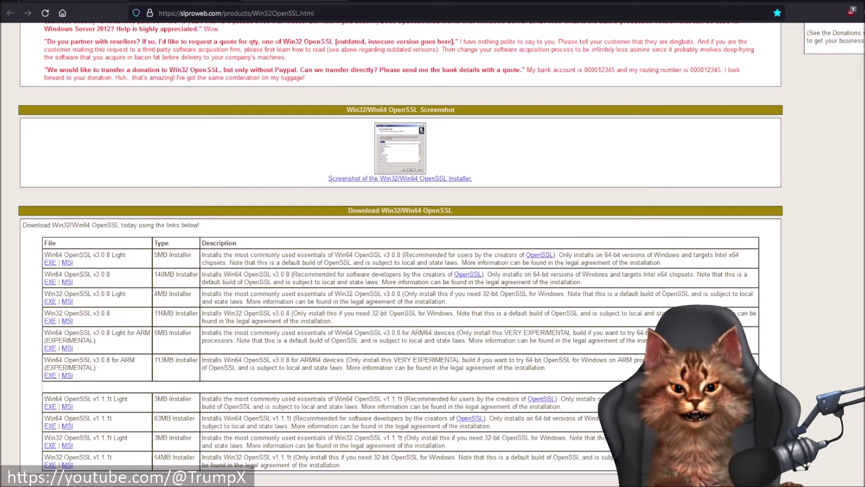
click(10, 13)
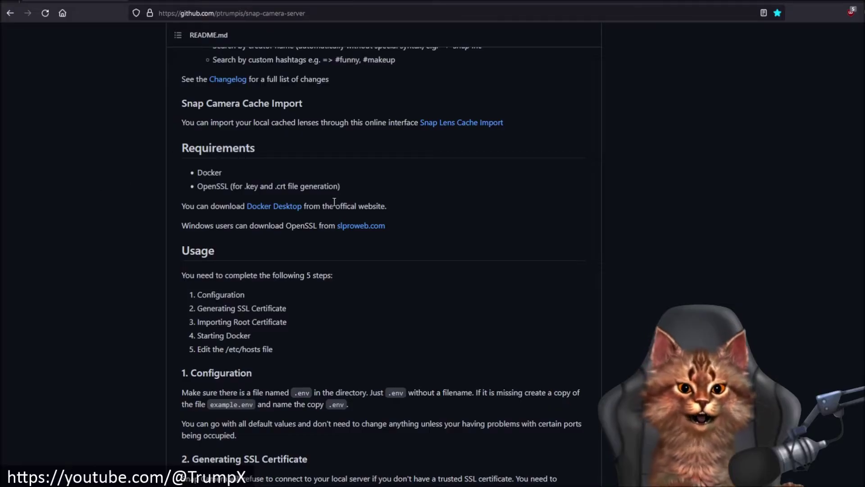
Download the snap-camera-server repository from its GitHub page as a ZIP archive
scroll(334, 201, up, 15)
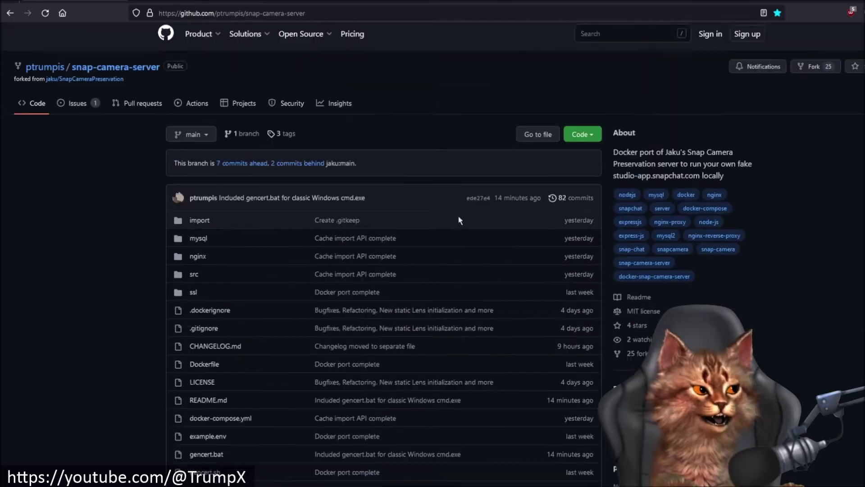
click(583, 141)
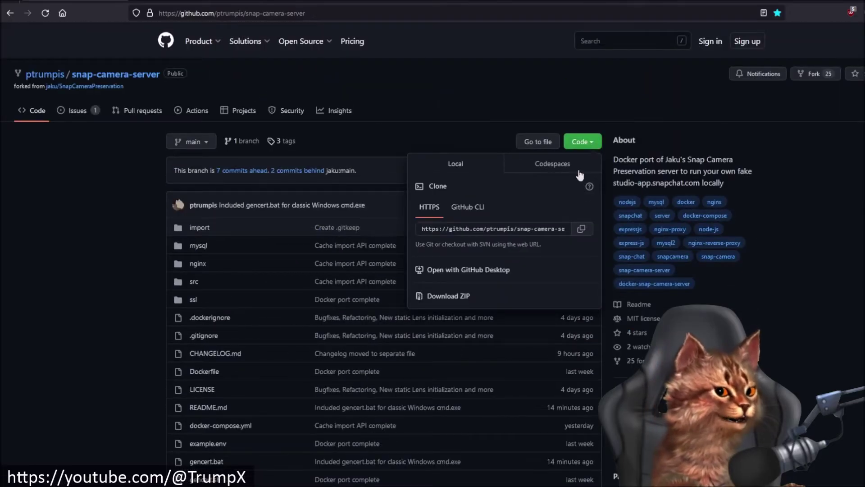
click(435, 299)
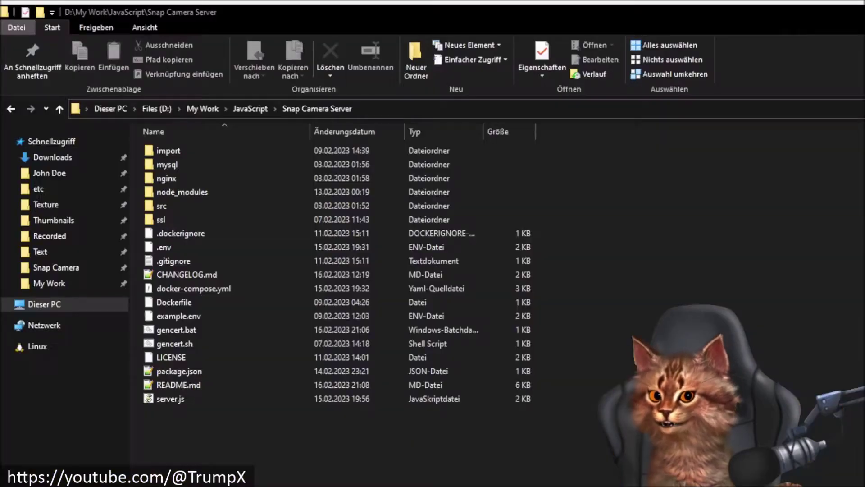
Duplicate example.env inside the Snap Camera Server folder and rename the copy to .env
click(769, 315)
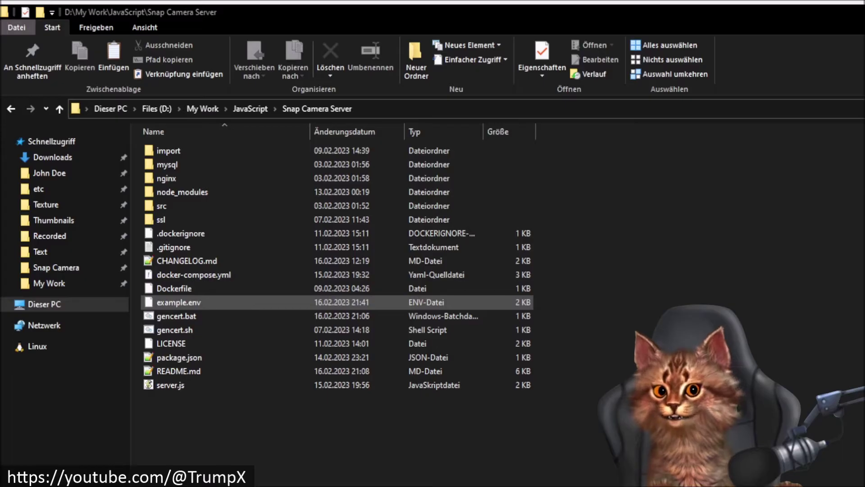
click(194, 308)
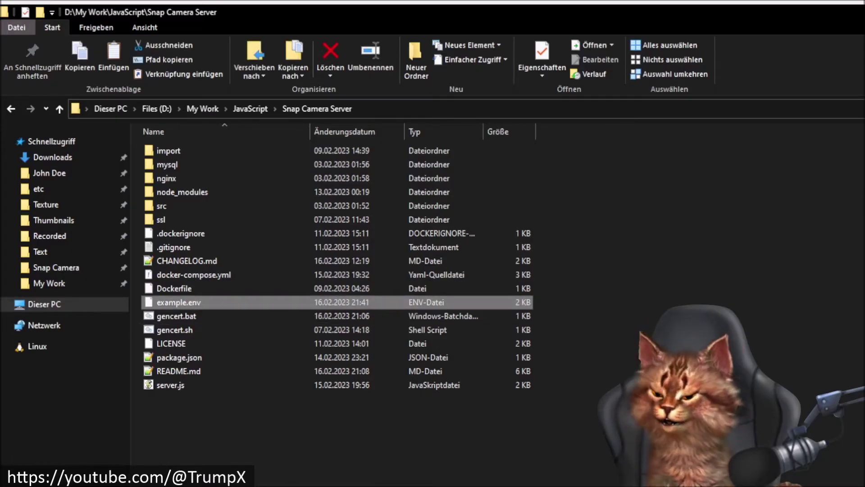
ctrl+click(194, 308)
key(ctrl+v)
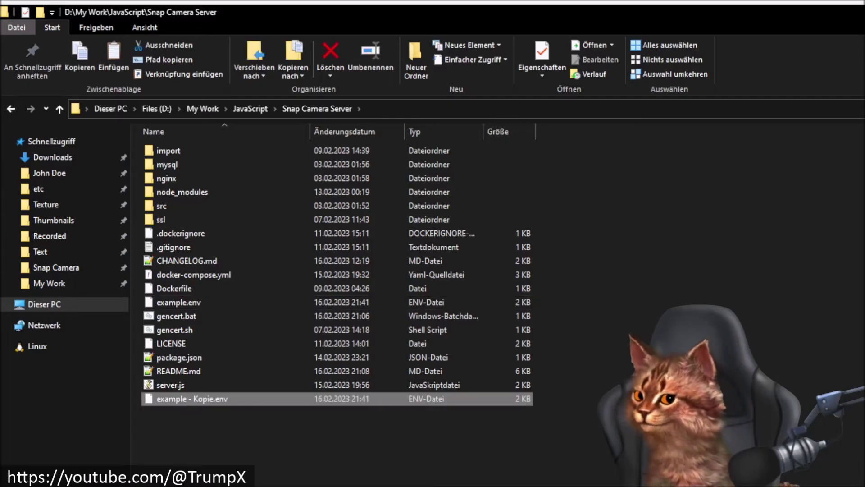
key(F2)
key(BackSpace)
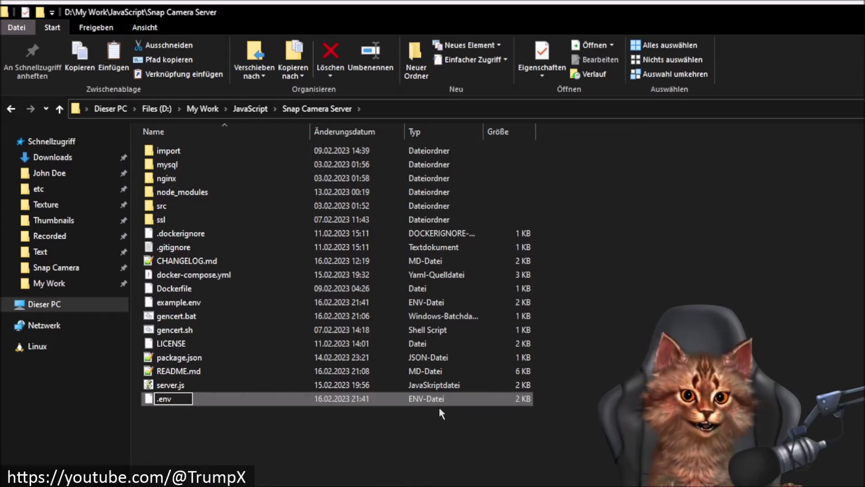
click(338, 462)
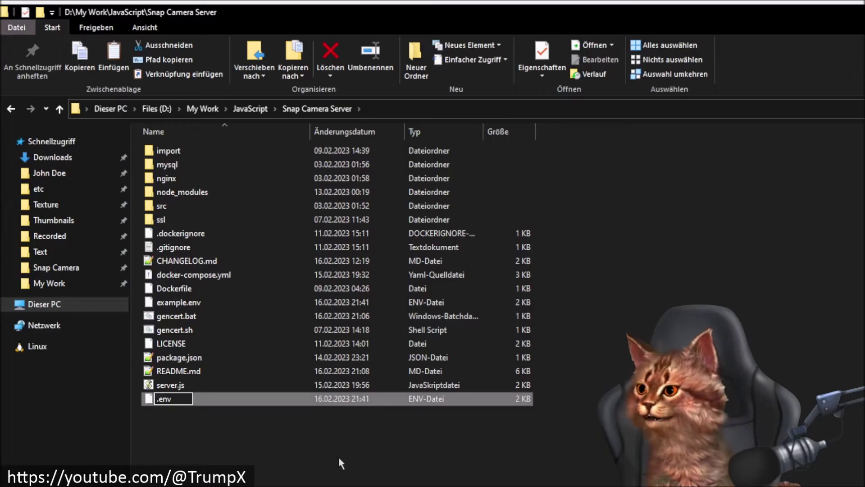
click(339, 462)
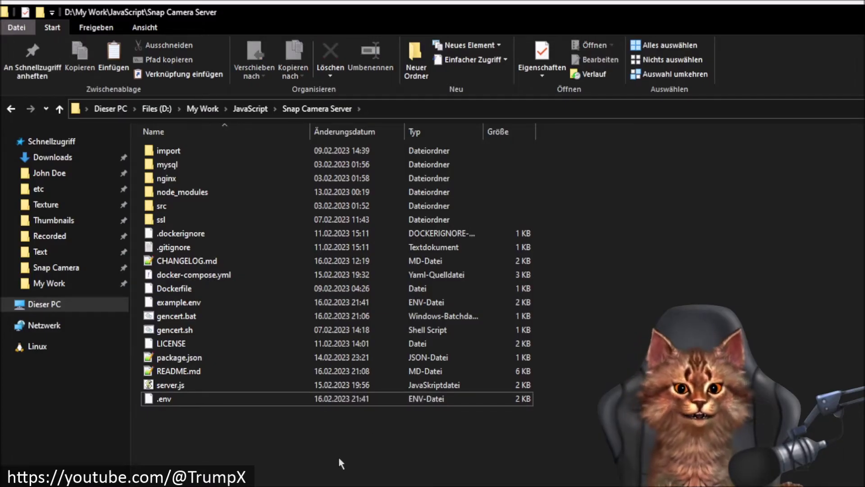
click(185, 397)
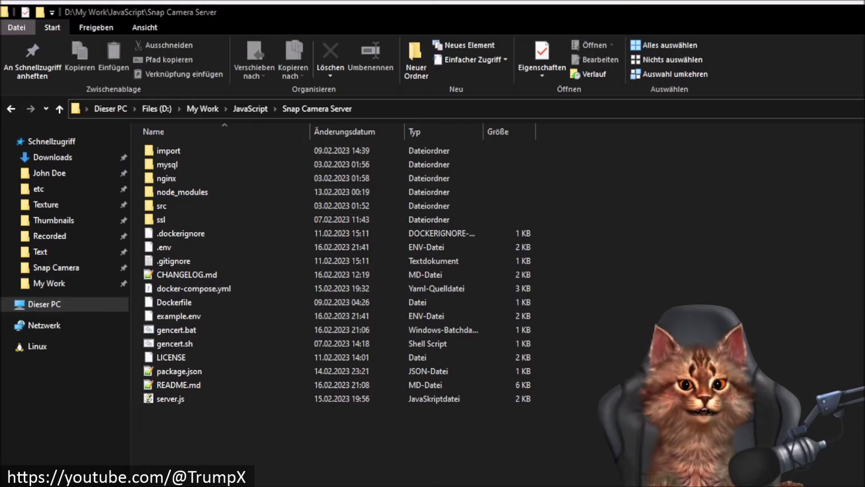
Review the OpenSSL download page and the README's requirements and certificate generation instructions on GitHub
key(alt+Tab)
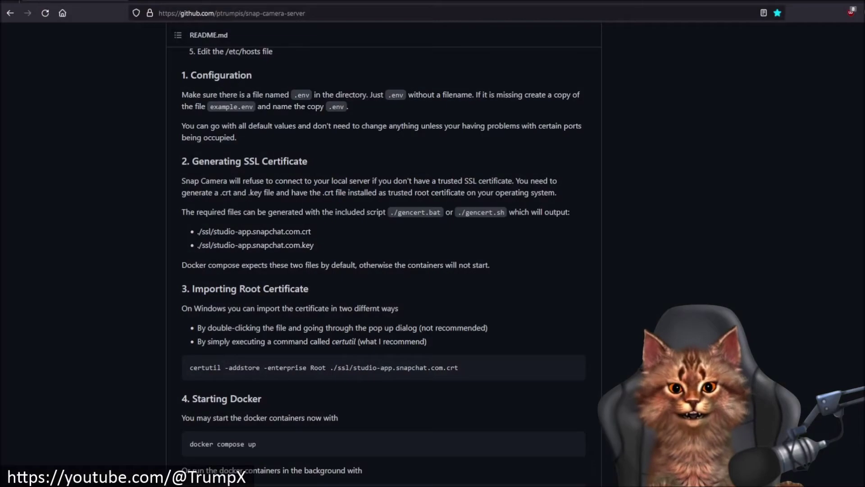
click(185, 1)
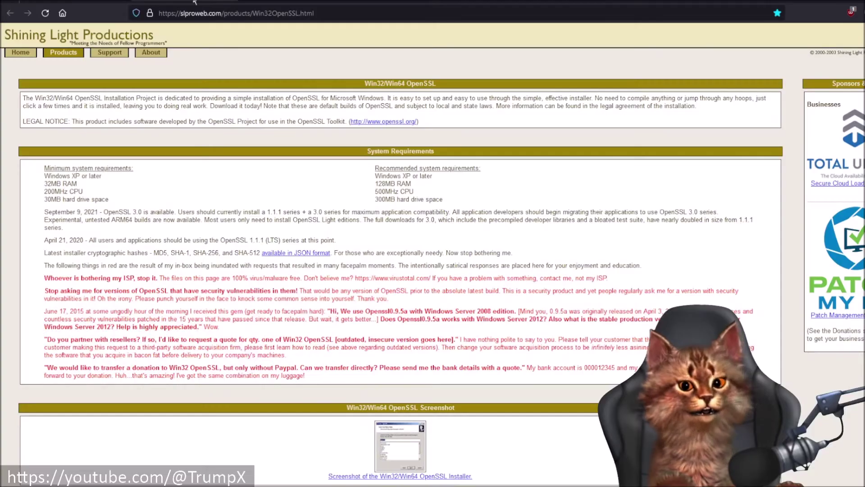
scroll(238, 114, down, 6)
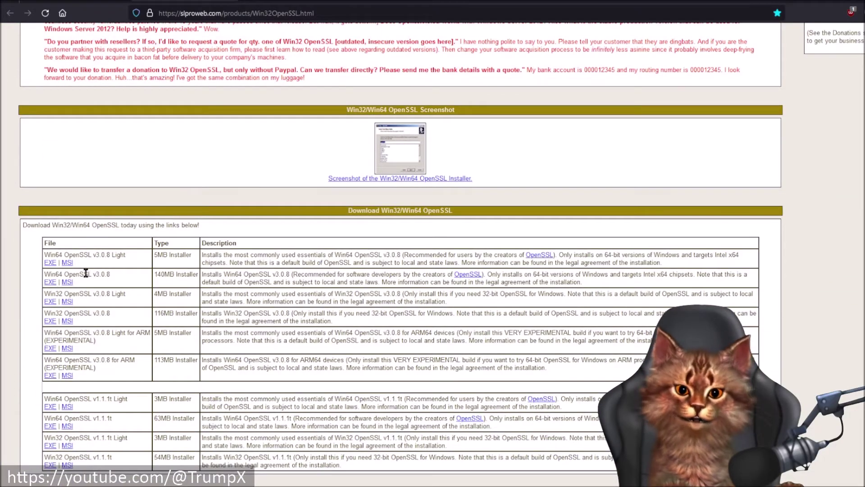
scroll(138, 255, up, 6)
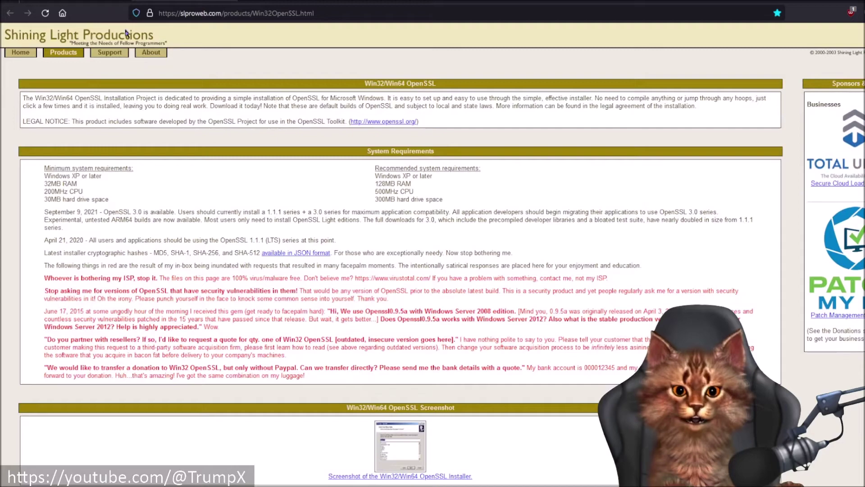
key(ctrl+w)
scroll(347, 273, up, 5)
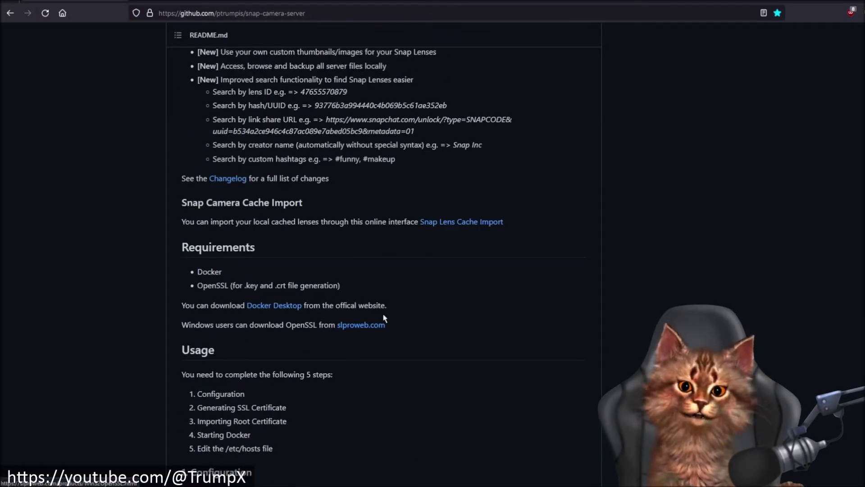
scroll(383, 311, down, 4)
scroll(382, 307, down, 6)
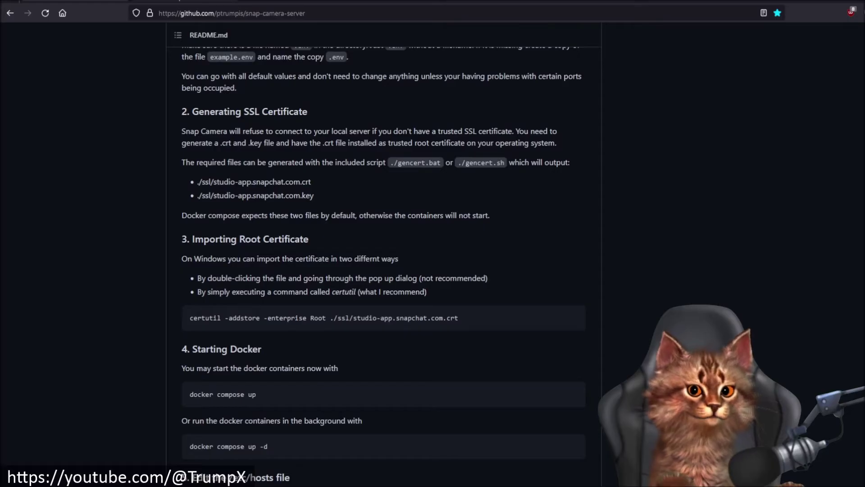
key(ctrl+shift+t)
key(alt+Tab)
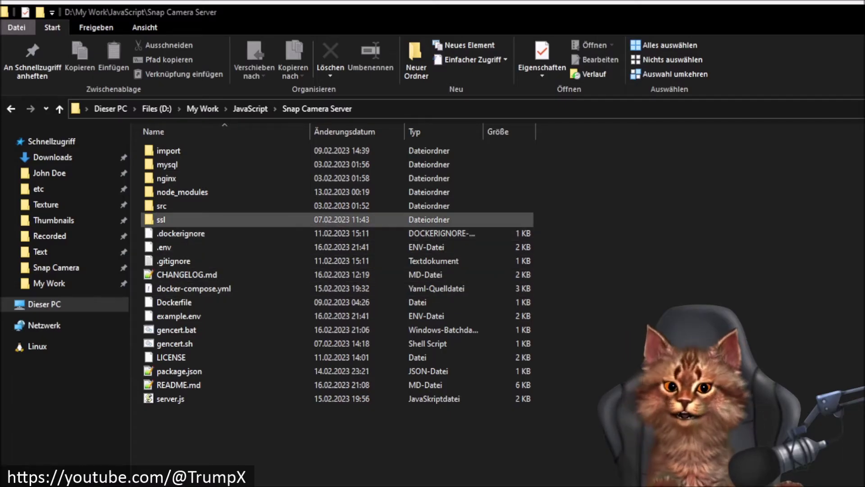
Run gencert.bat in the Snap Camera Server folder to generate the SSL certificate and key, checking the ssl folder before and after
double_click(274, 219)
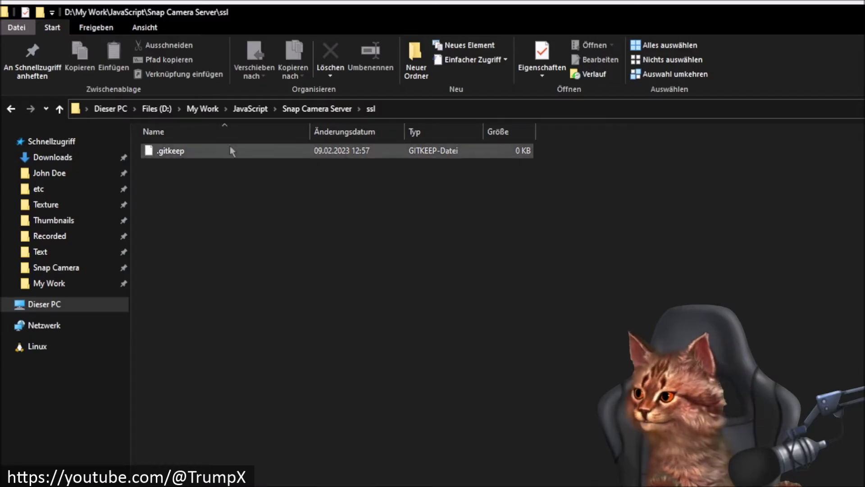
click(315, 110)
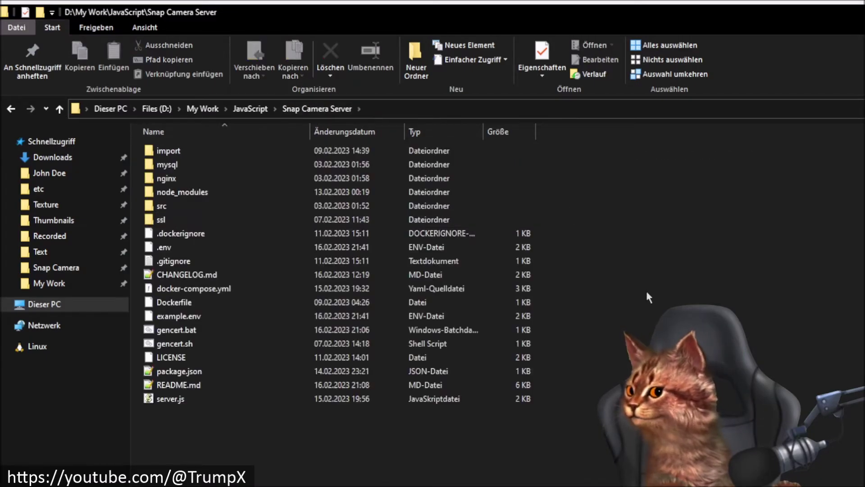
click(176, 332)
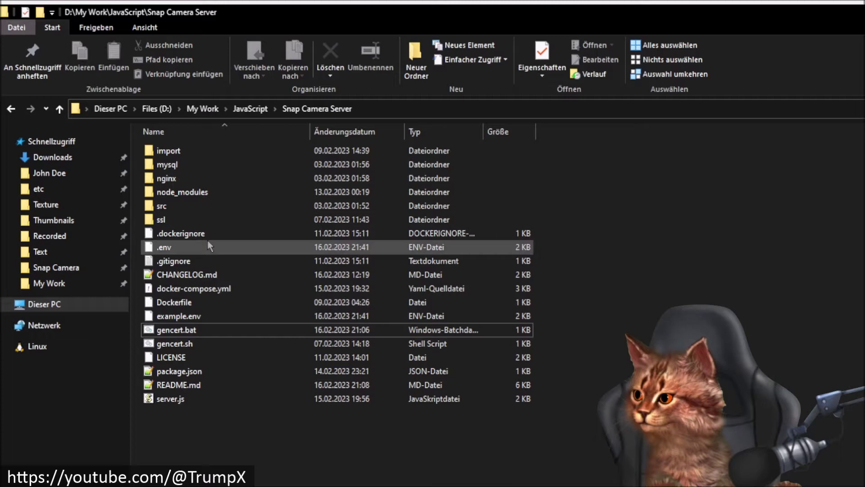
double_click(191, 220)
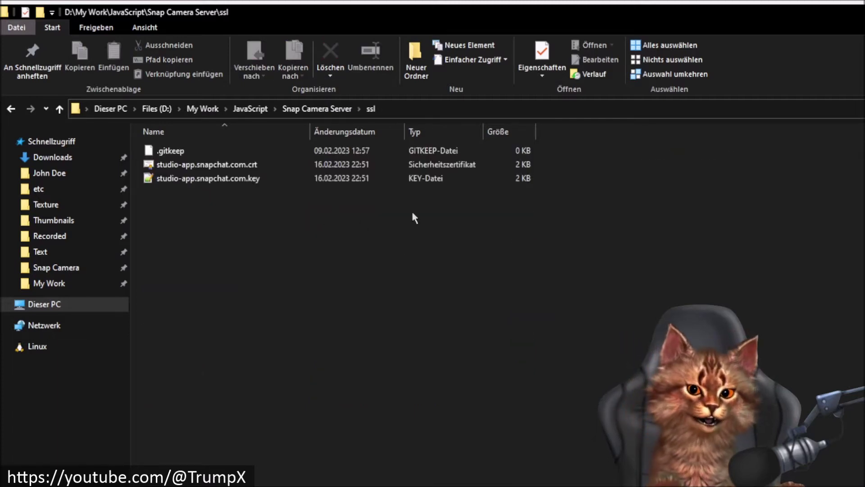
click(328, 112)
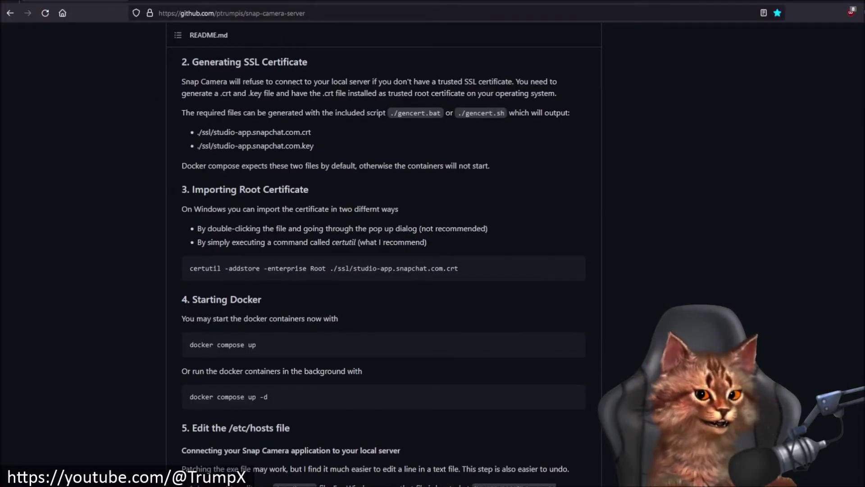
Examine the certutil command in the README's section on importing the root certificate
drag(458, 268, 189, 271)
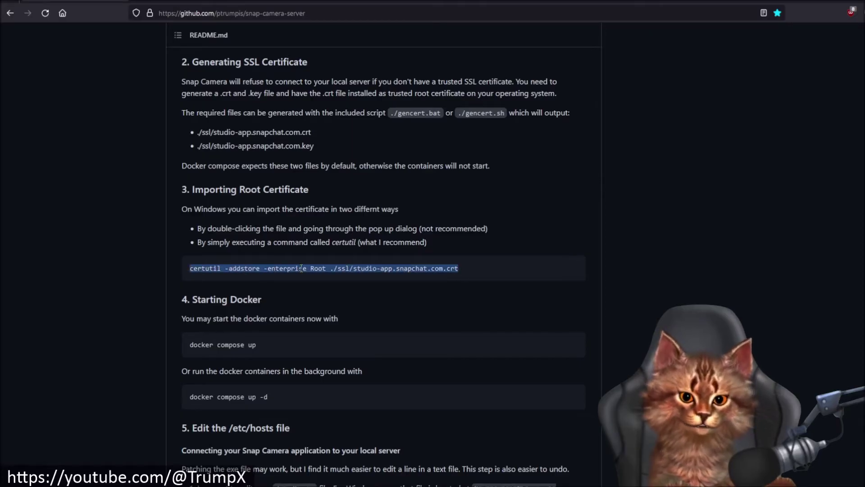
click(375, 267)
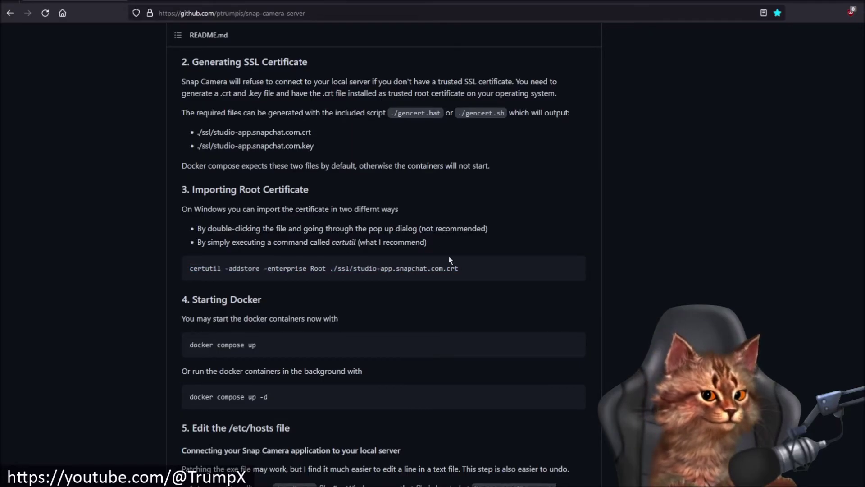
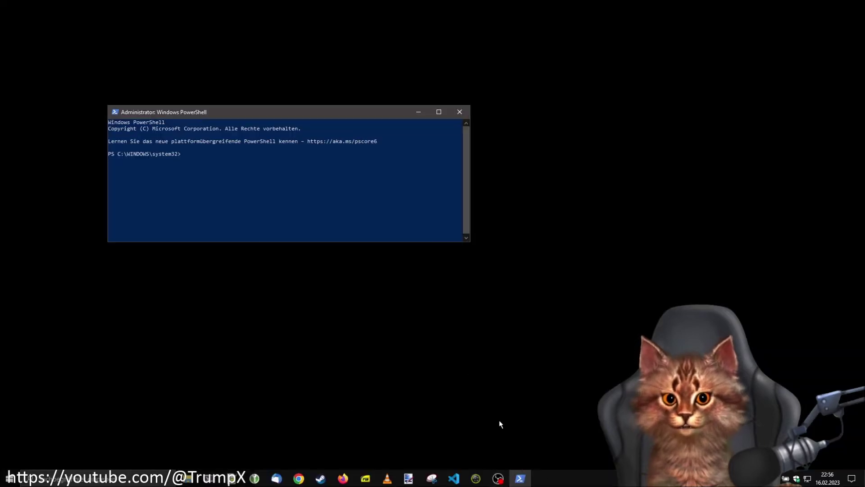
Change the administrator PowerShell's working directory to D:\My Work\JavaScript\Snap Camera Server
text(cd)
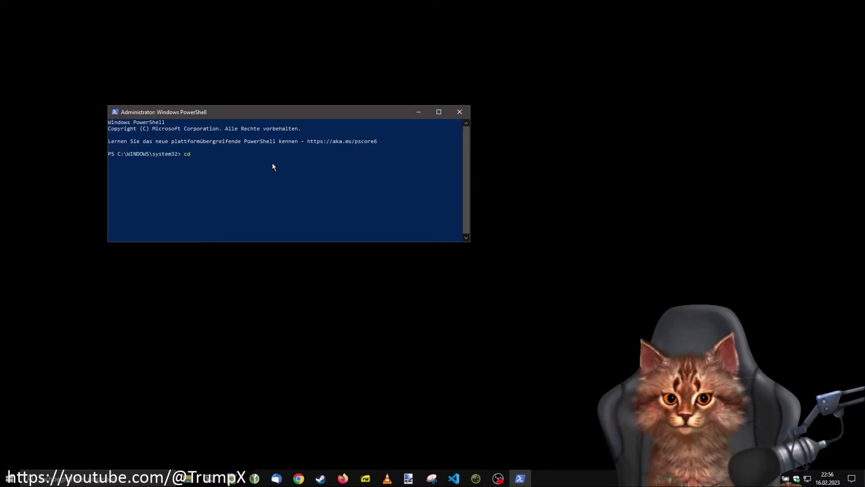
text("D:\My Work\JavaScript\Snap Camera Server")
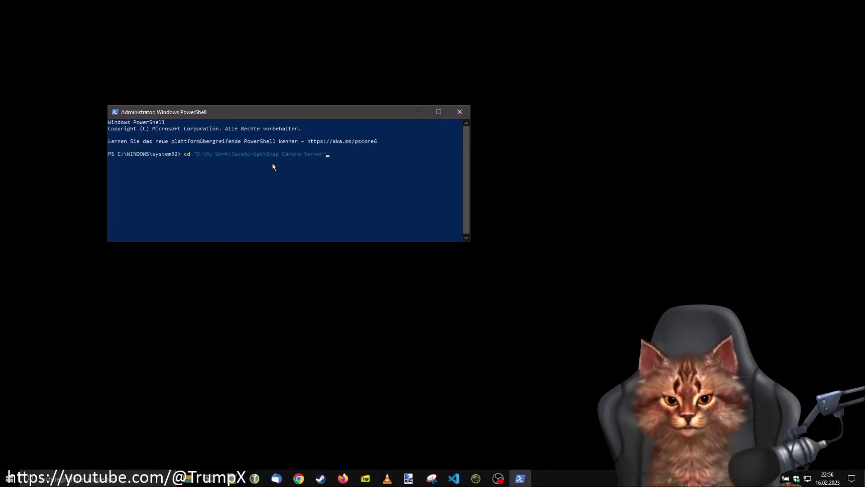
key(Return)
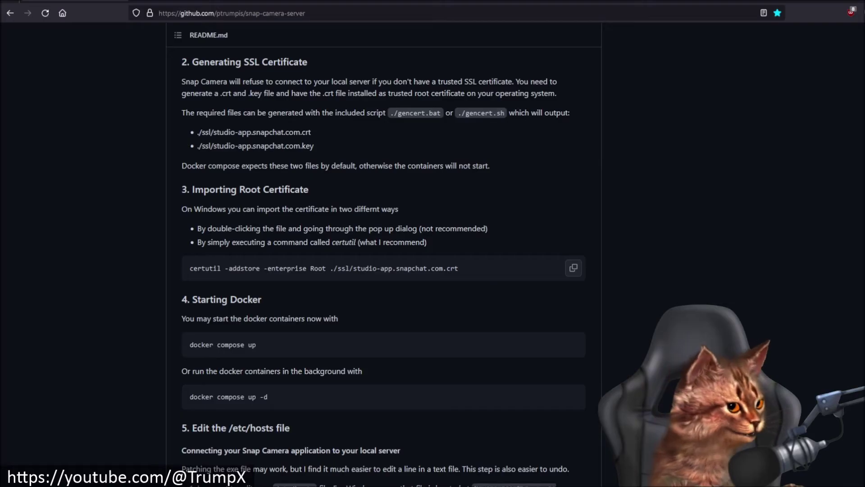
Copy the README's command certutil -addstore -enterprise Root ./ssl/studio-app.snapchat.com.crt and run it in the administrator PowerShell to import the root certificate
drag(459, 268, 182, 266)
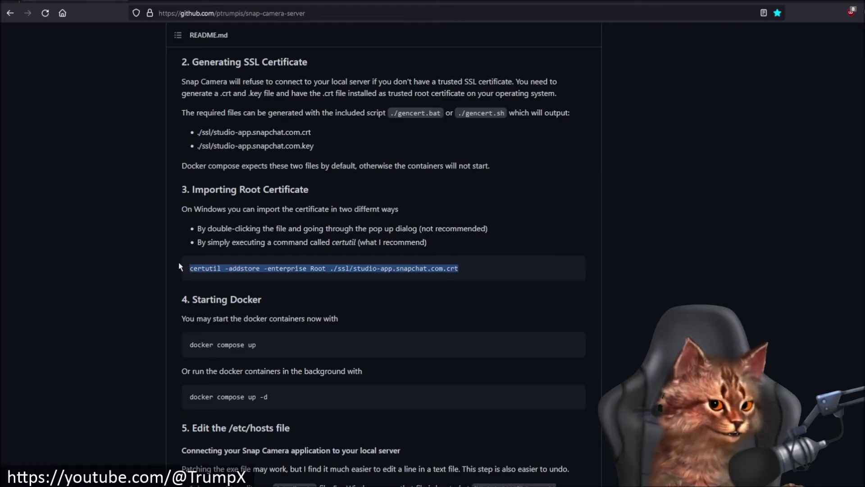
click(567, 271)
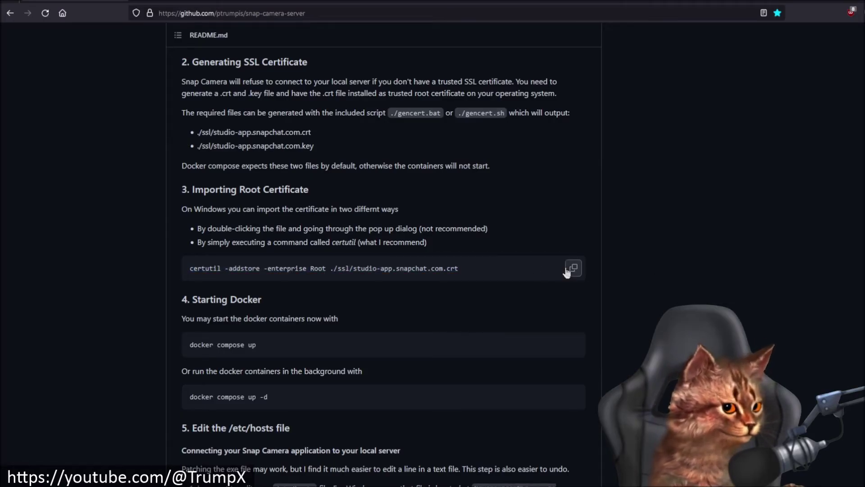
click(572, 269)
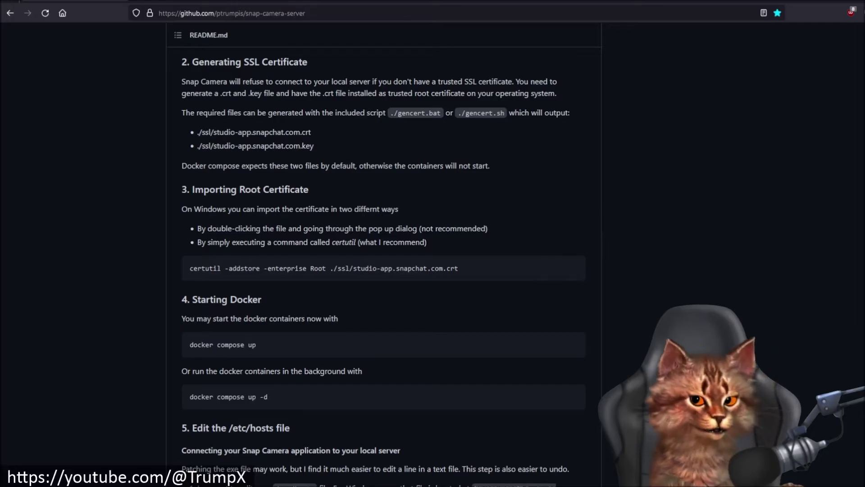
key(super+d)
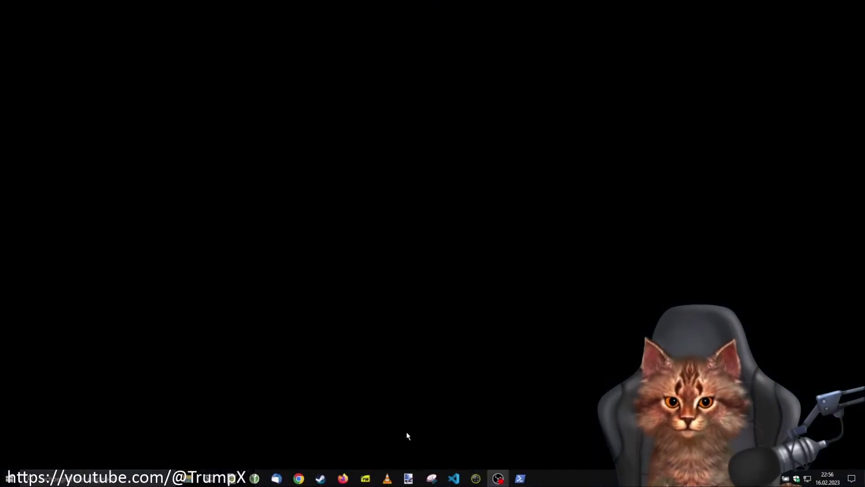
click(521, 479)
right_click(336, 185)
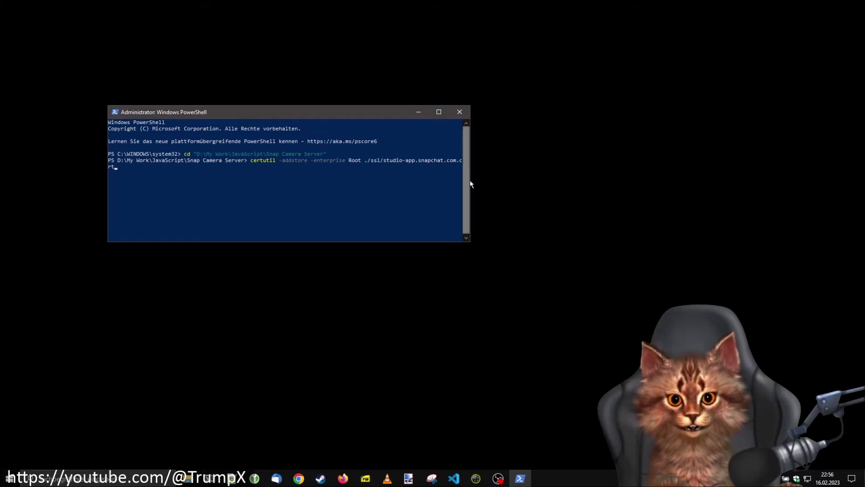
drag(469, 180, 655, 181)
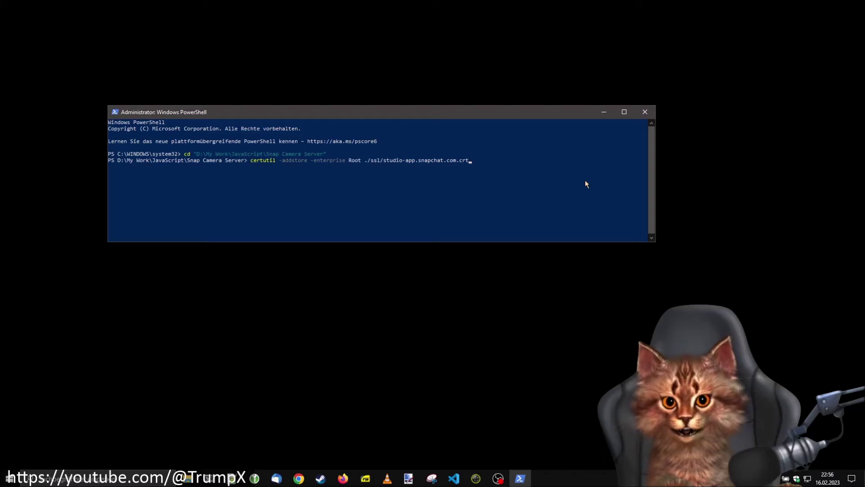
key(Return)
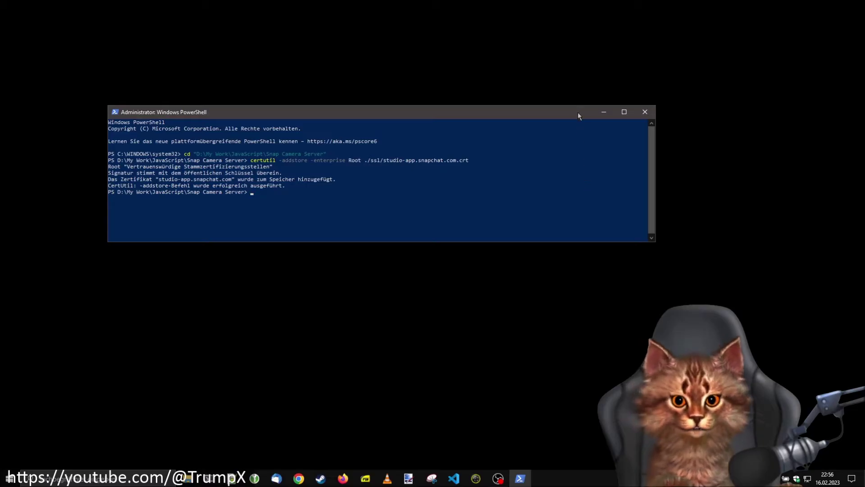
drag(574, 113, 621, 52)
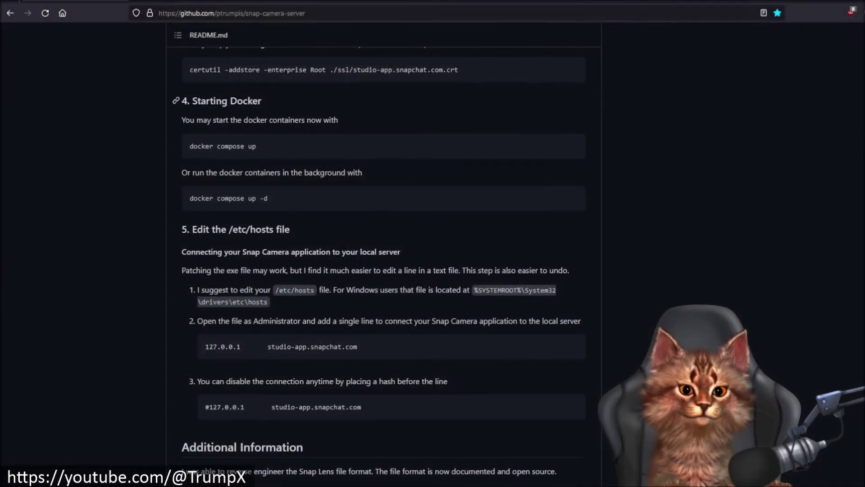
Open a new Windows PowerShell session without administrator rights and resize its window to be wider and shorter
click(209, 1)
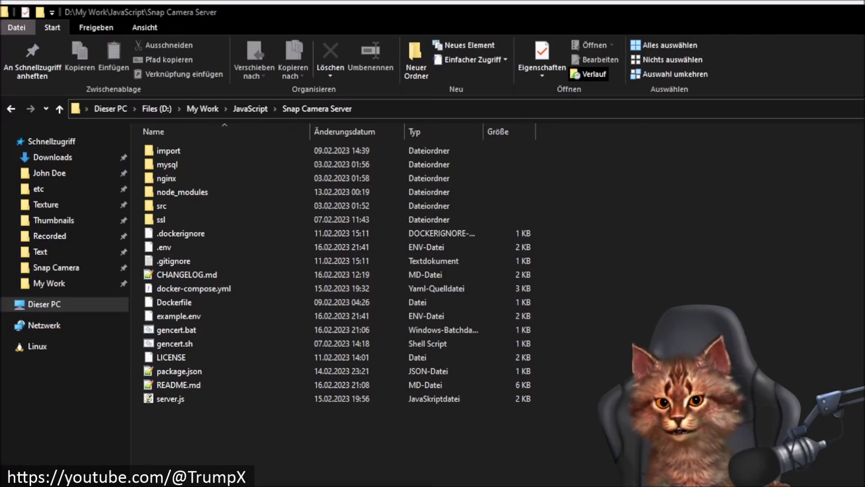
key(alt+F4)
click(130, 480)
text(power)
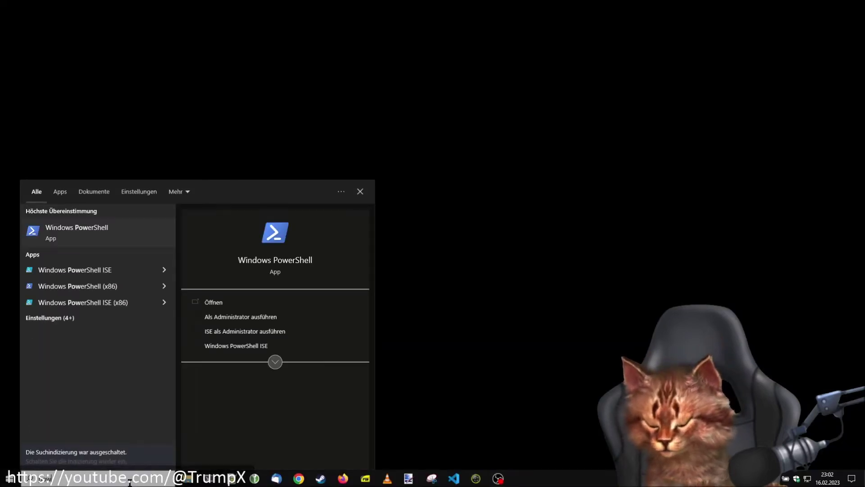
key(Return)
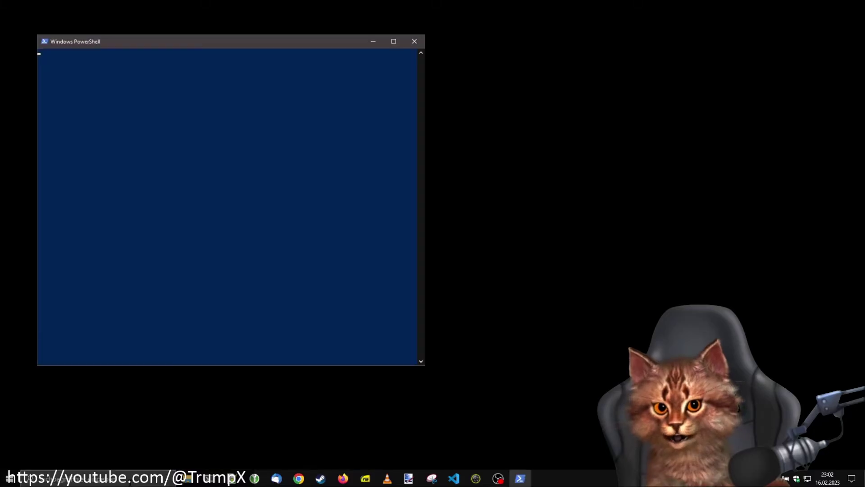
drag(423, 362, 572, 168)
drag(464, 41, 477, 51)
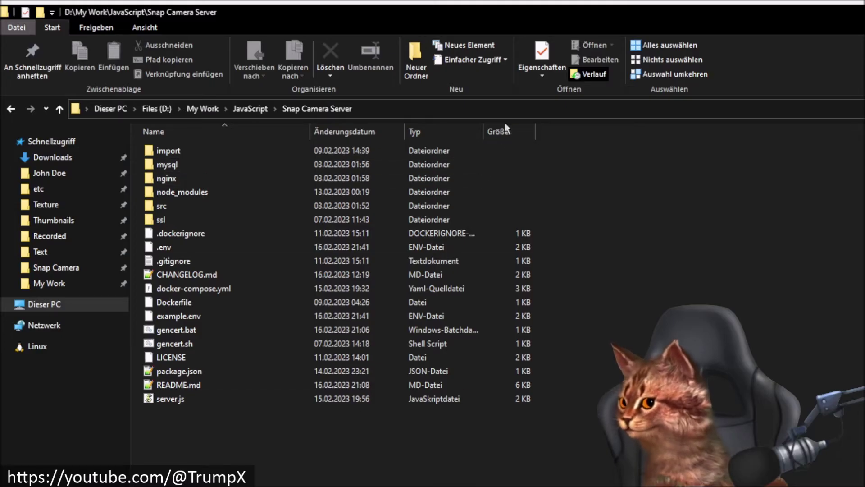
Copy the Snap Camera Server folder path and change PowerShell's working directory to D:\My Work\JavaScript\Snap Camera Server
click(506, 108)
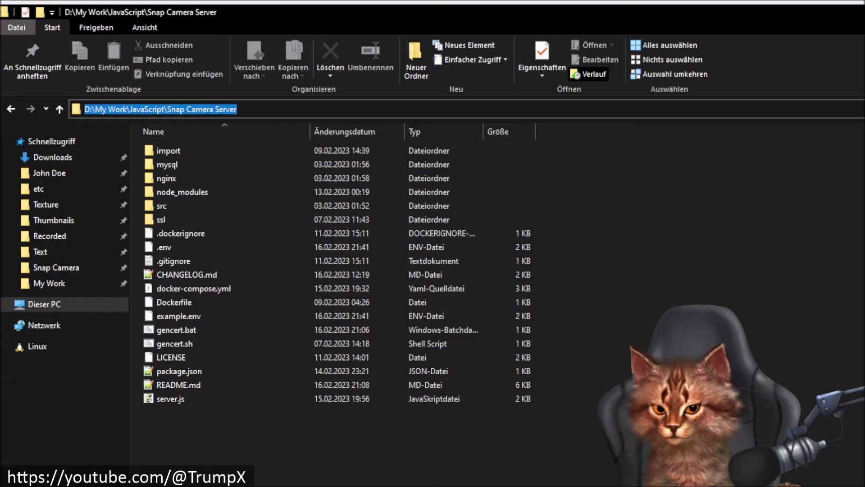
key(Escape)
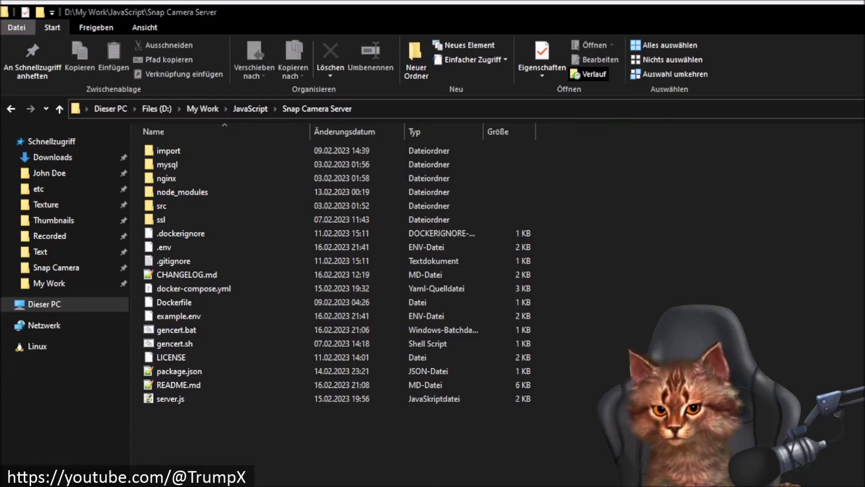
key(alt+F4)
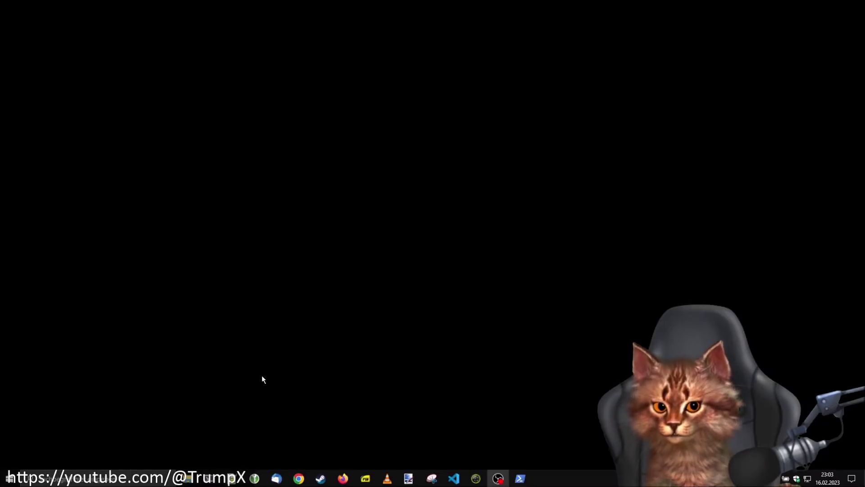
click(520, 478)
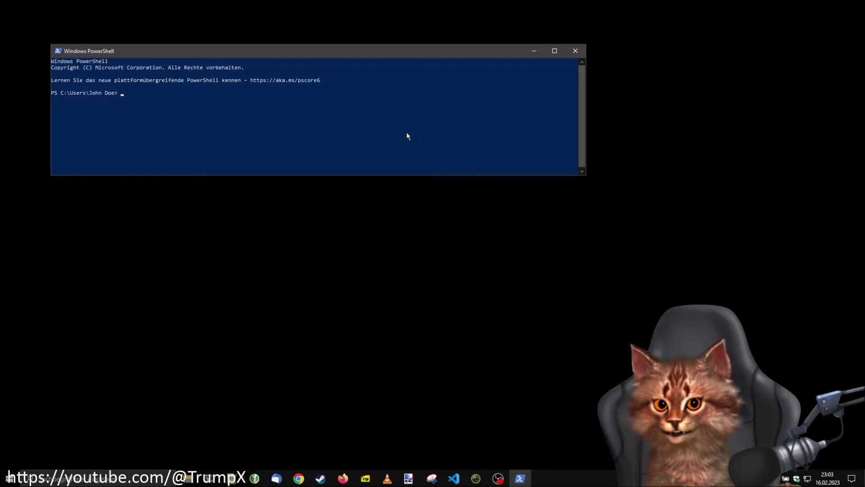
text(cd)
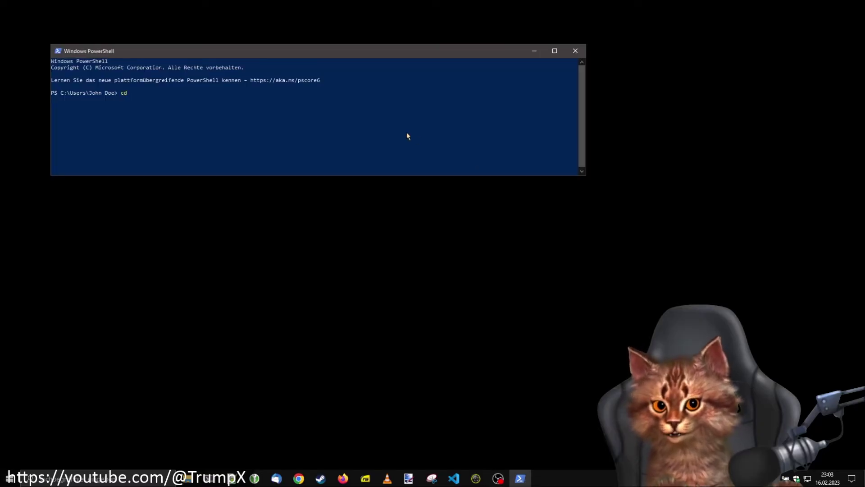
key(ctrl+v)
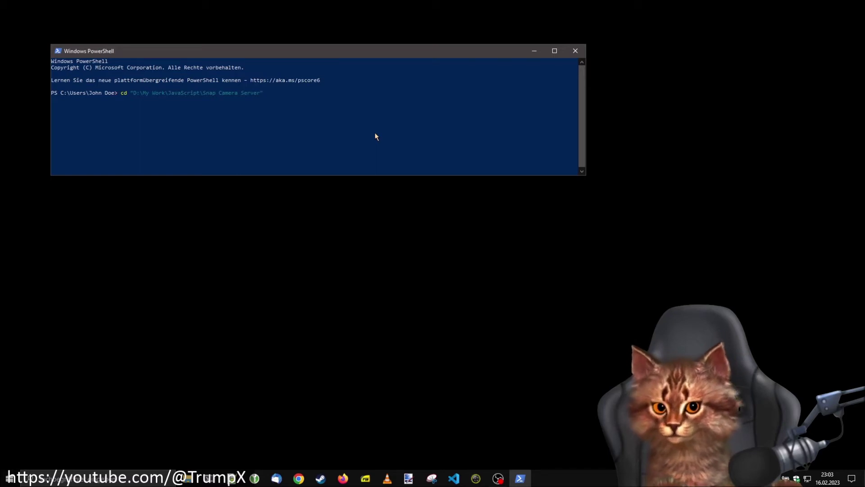
key(Return)
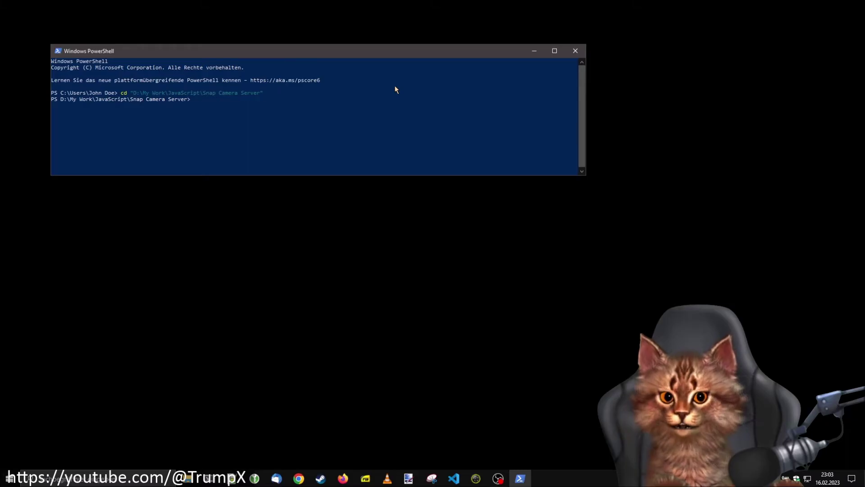
Start the containers with docker compose up, checking the command against the README, and enlarge the PowerShell window to follow the output
text(dock)
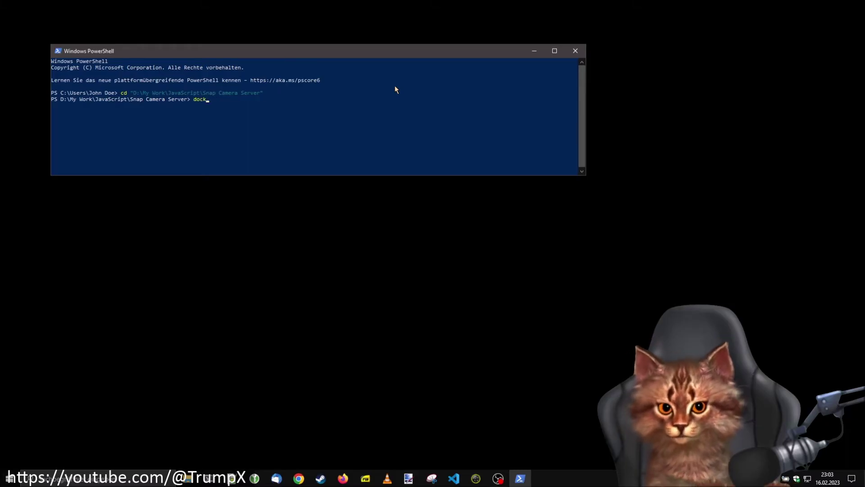
text(er compose)
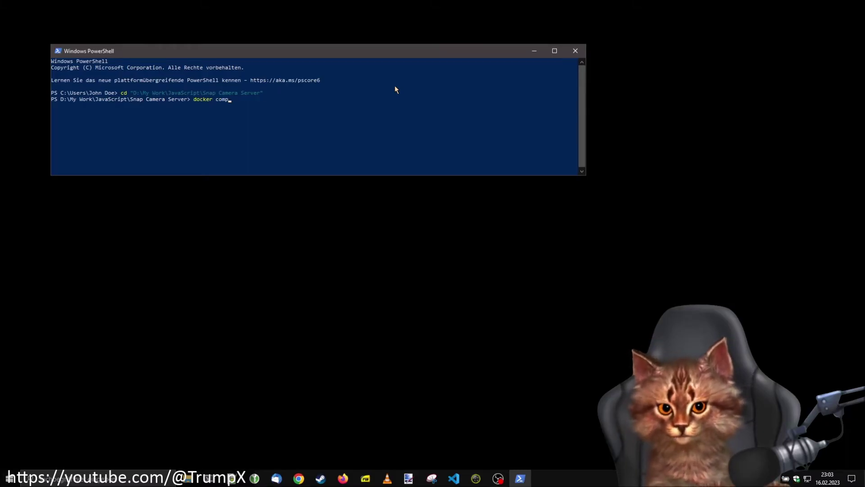
text( up)
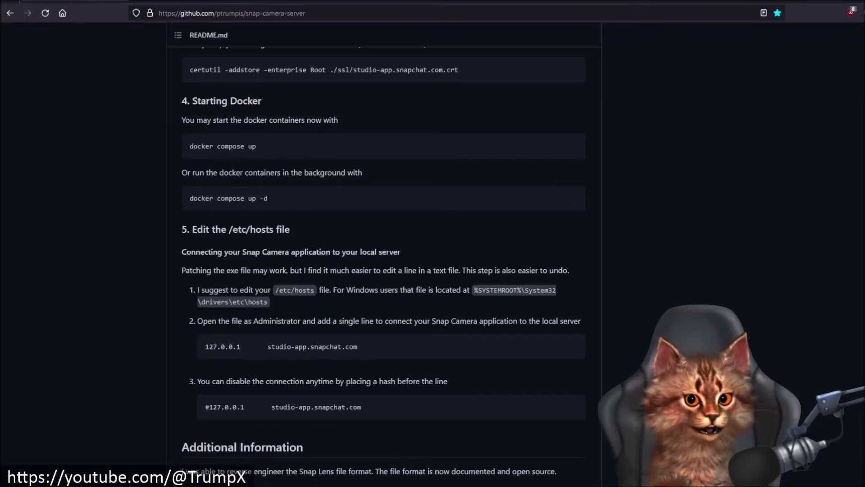
scroll(259, 216, down, 2)
scroll(276, 204, up, 2)
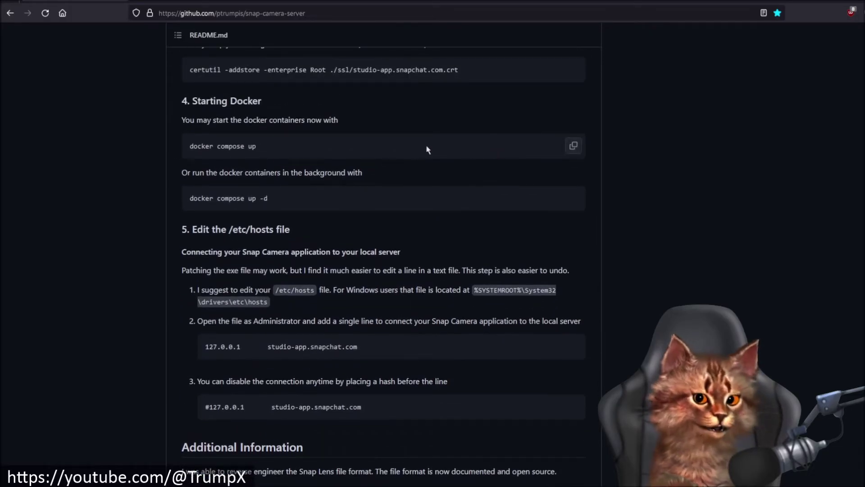
click(573, 146)
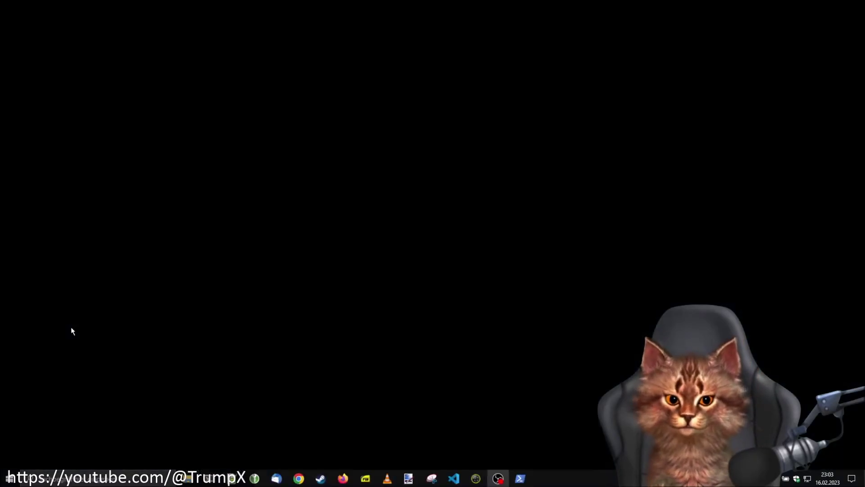
click(520, 478)
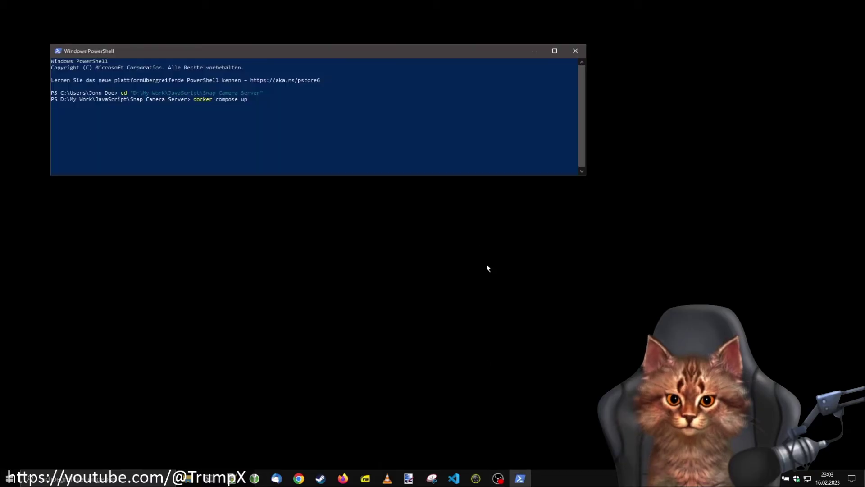
click(440, 138)
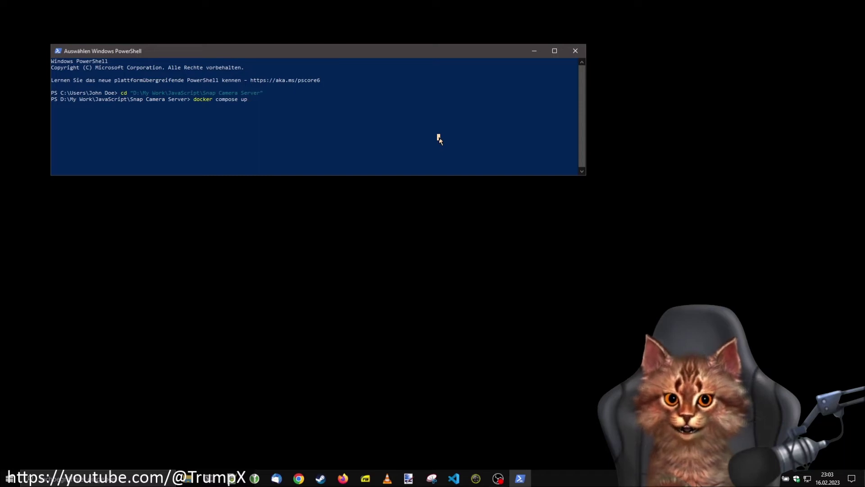
key(Escape)
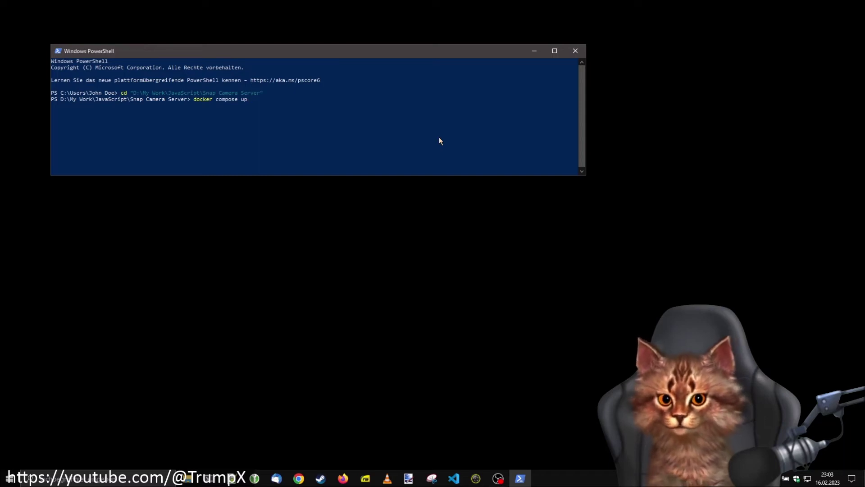
key(Return)
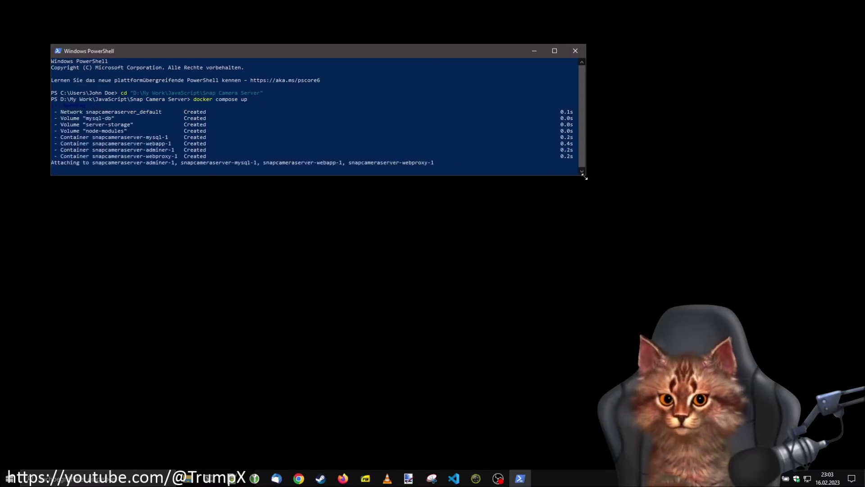
drag(586, 175, 827, 458)
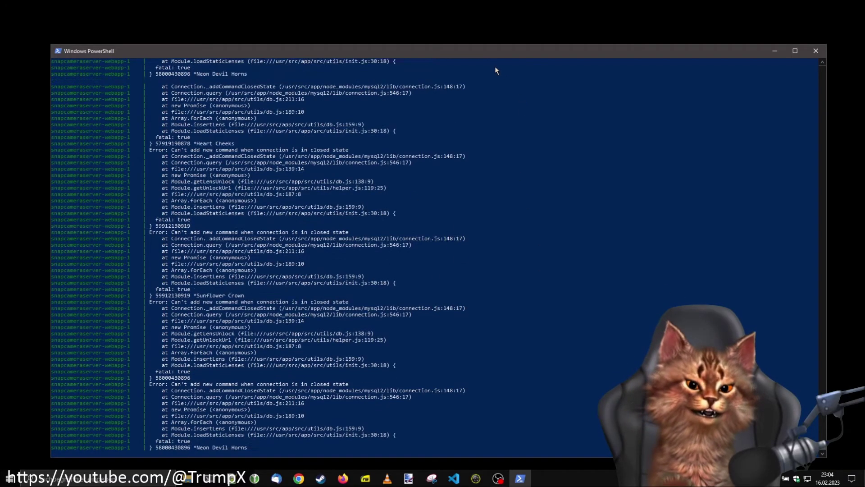
drag(483, 52, 481, 27)
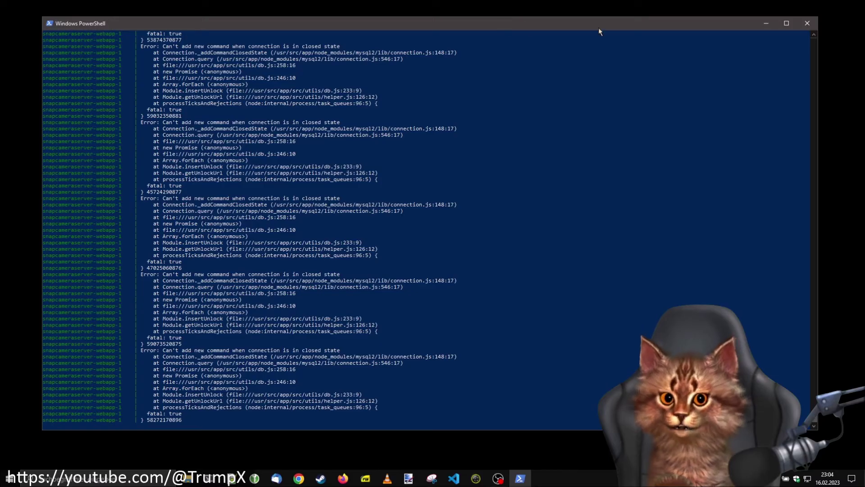
Stop the running Snap Camera Server containers in PowerShell
click(580, 131)
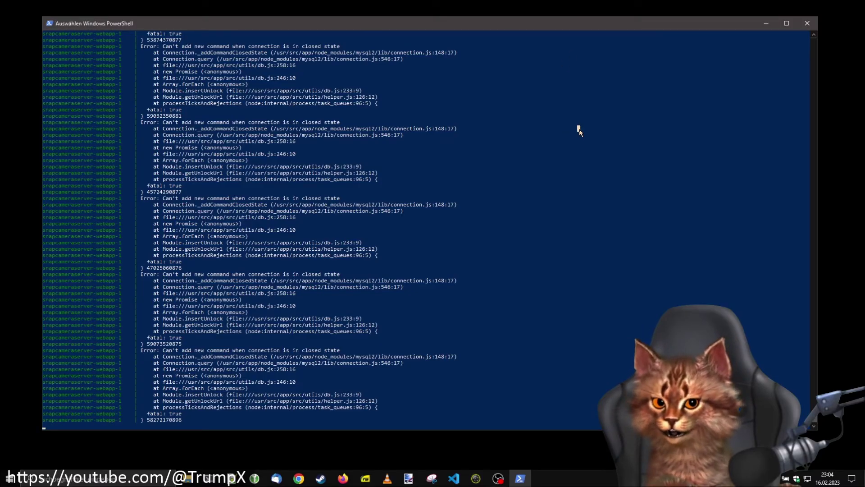
key(ctrl+c)
key(ctrl+c)
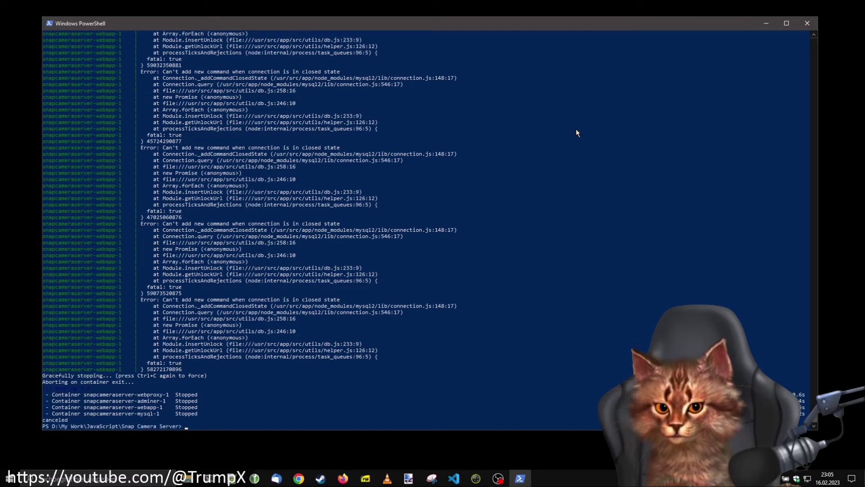
Close PowerShell, start the snapcameraserver container group in Docker Desktop and expand it to list its containers
click(808, 24)
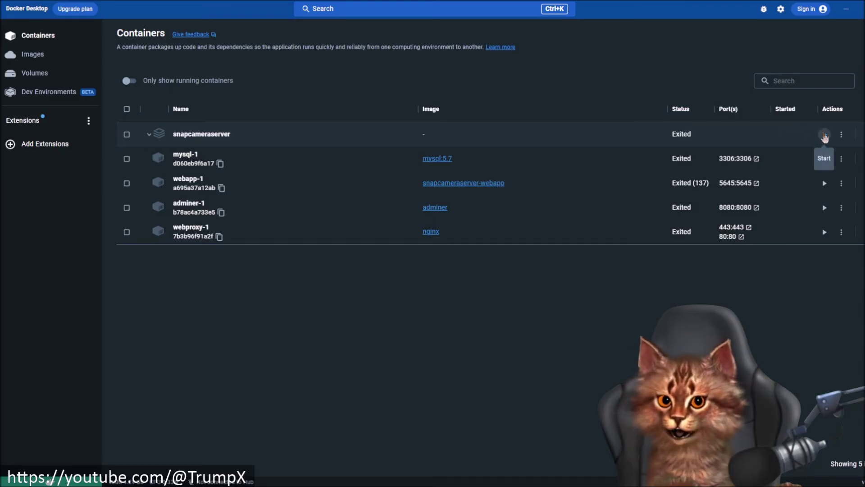
click(149, 135)
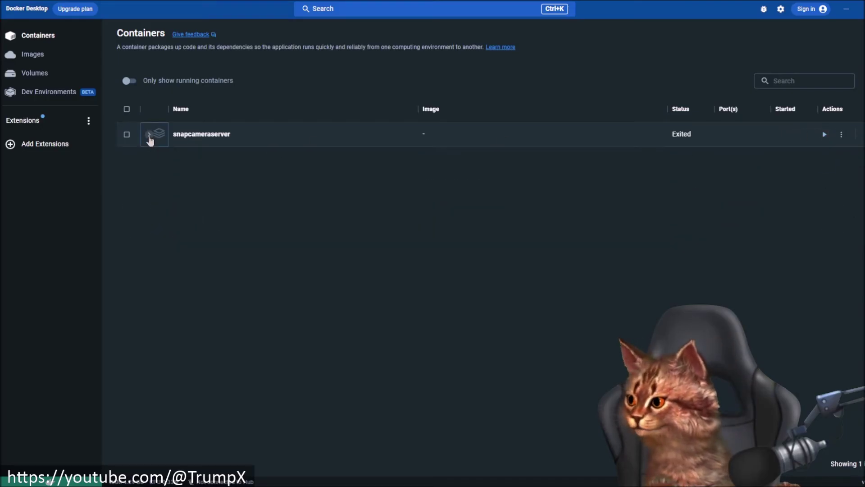
click(149, 135)
click(149, 136)
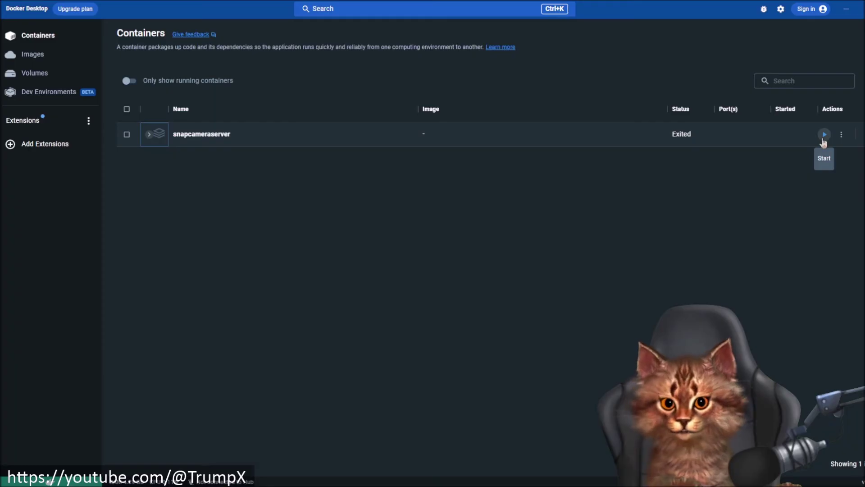
click(824, 135)
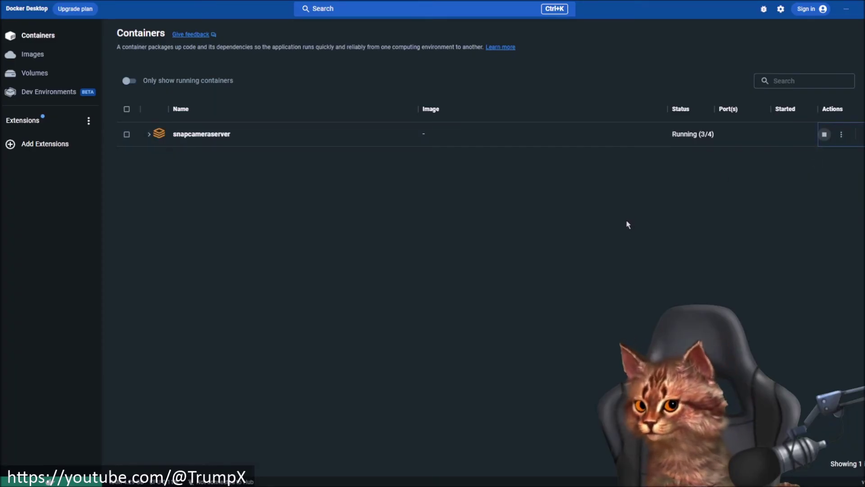
click(149, 134)
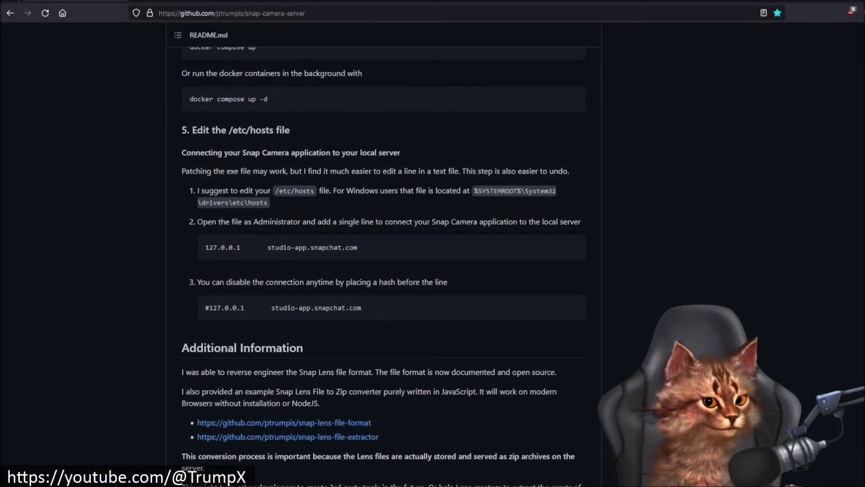
Copy the path %SYSTEMROOT%\System32\drivers\etc\ from the README's hosts section and open that folder in File Explorer
drag(474, 191, 268, 211)
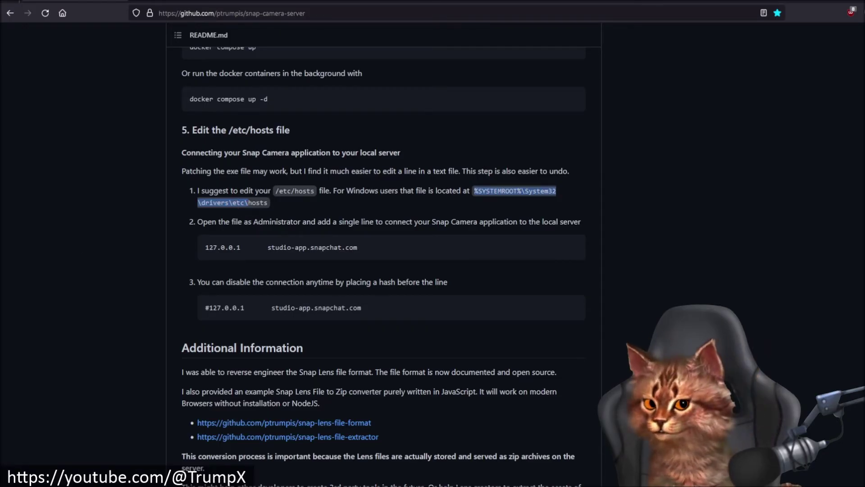
key(alt+Tab)
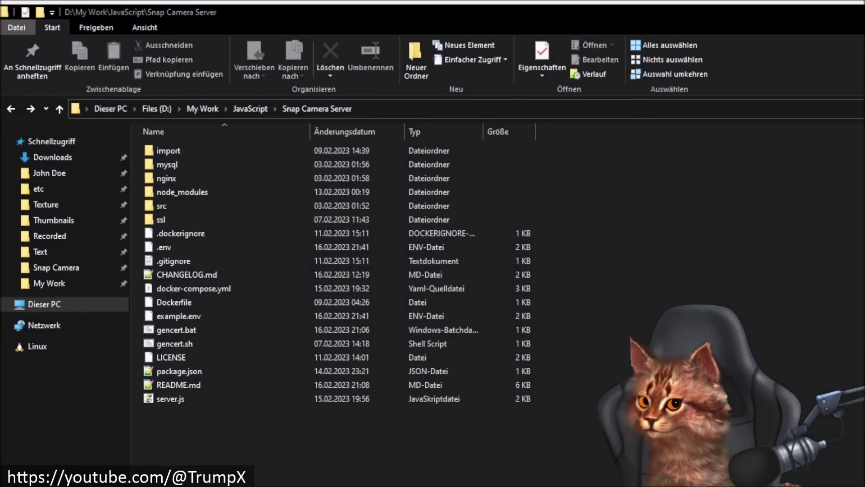
click(734, 110)
key(ctrl+v)
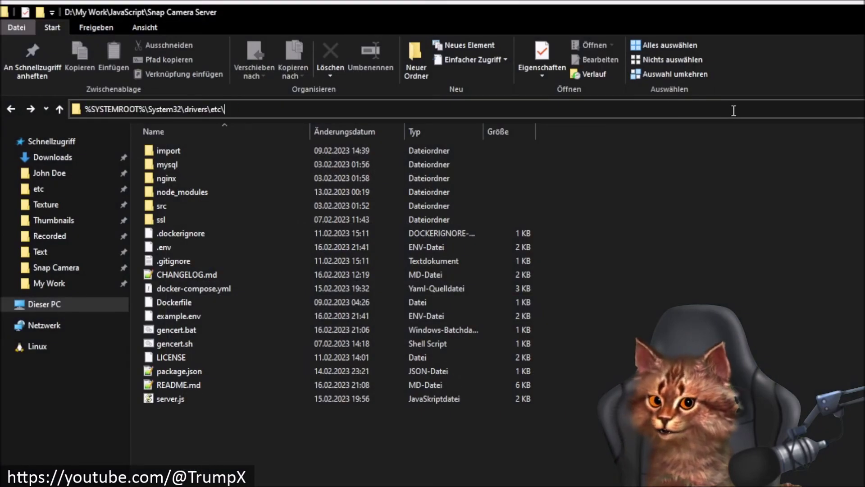
key(Return)
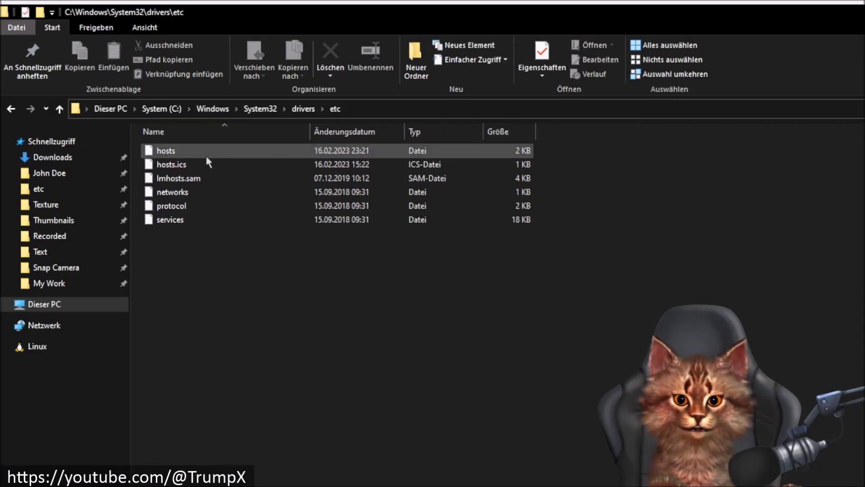
Add the README's line "127.0.0.1 studio-app.snapchat.com" to the hosts file above the Docker Desktop section, save the file and close the editor
click(180, 154)
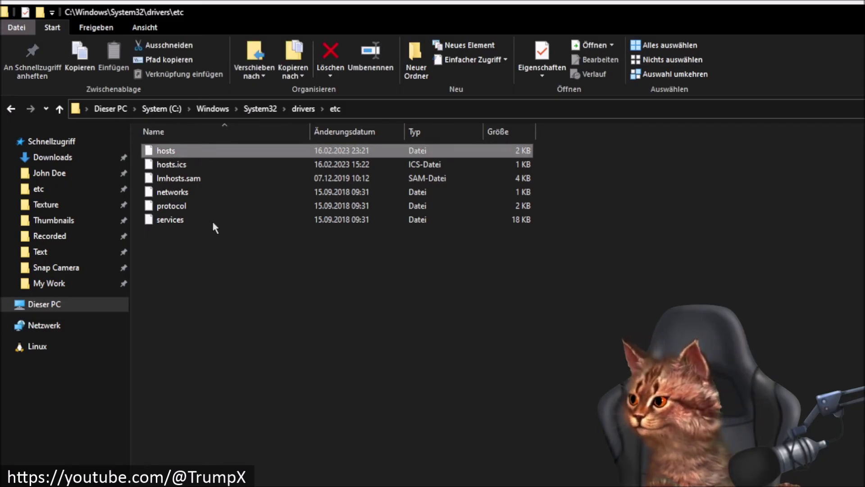
double_click(166, 151)
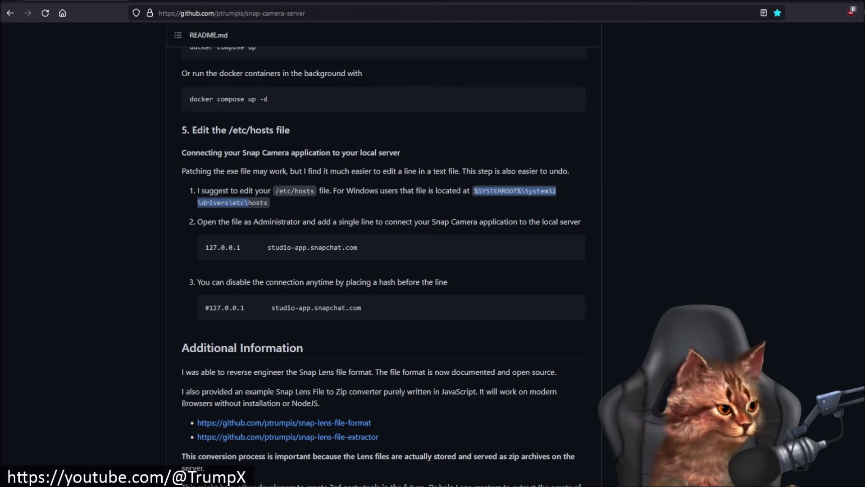
click(567, 249)
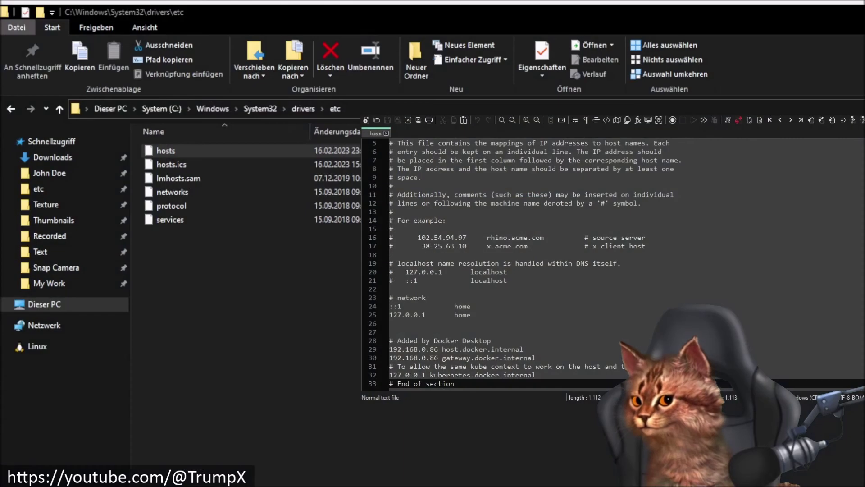
click(638, 329)
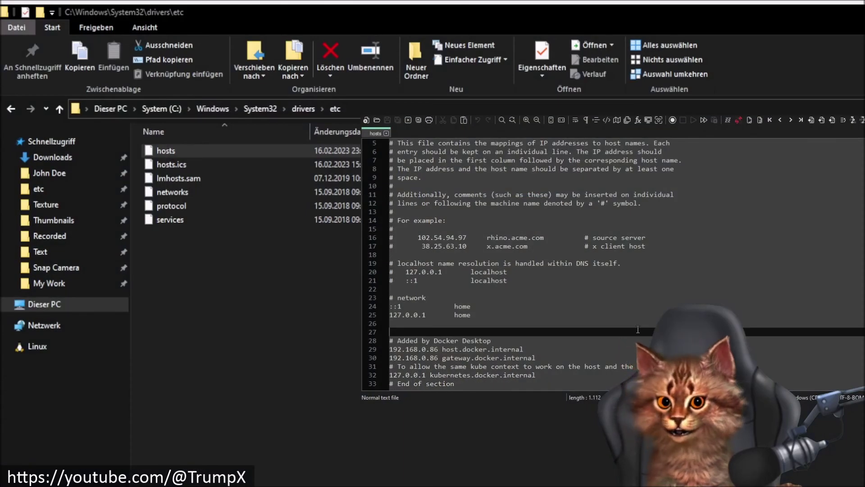
key(ctrl+v)
key(Return)
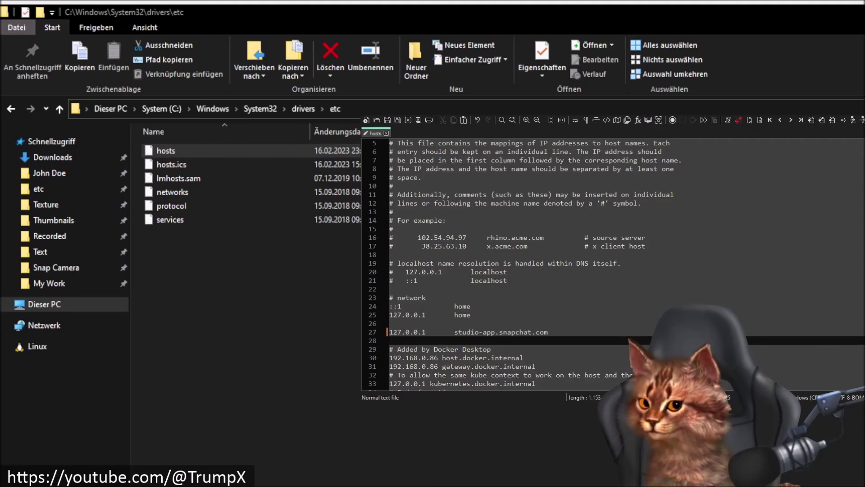
key(alt+Tab)
key(alt+Tab)
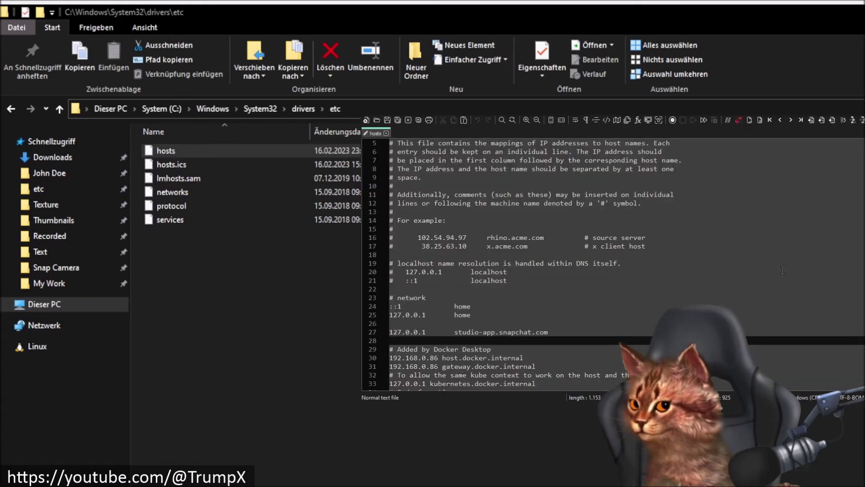
click(388, 119)
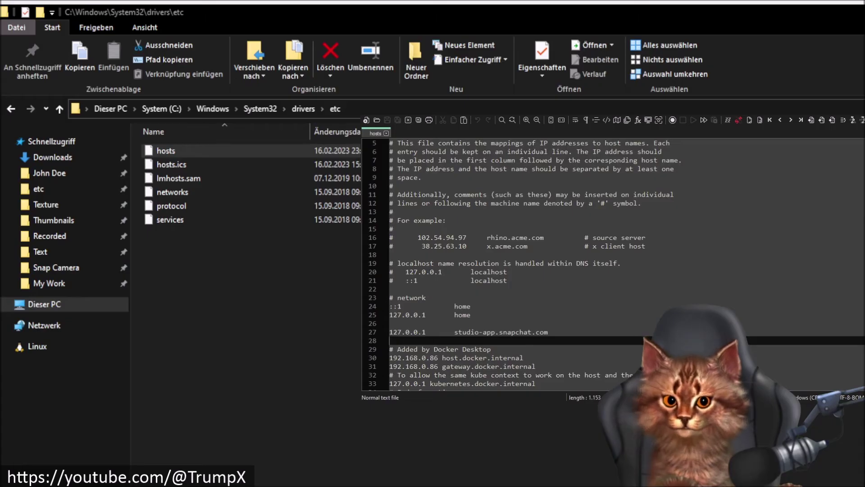
key(alt+F4)
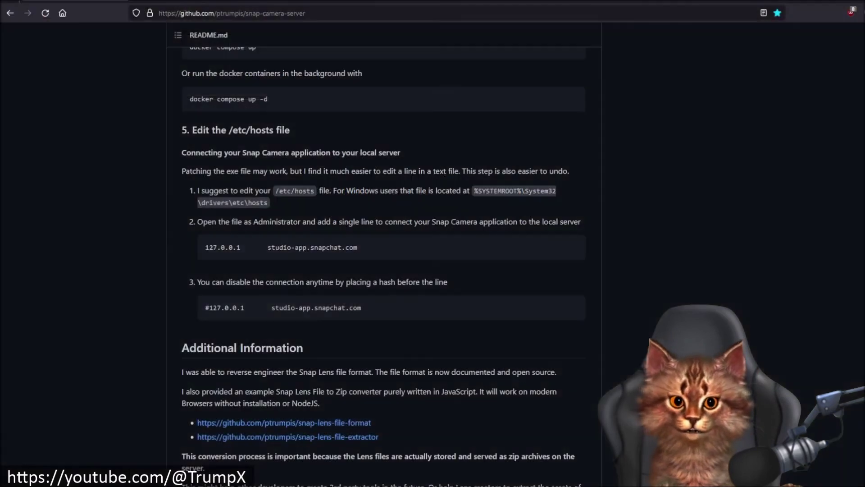
Switch to Docker Desktop and start the stopped snapcameraserver container group
scroll(383, 266, down, 3)
scroll(383, 239, up, 3)
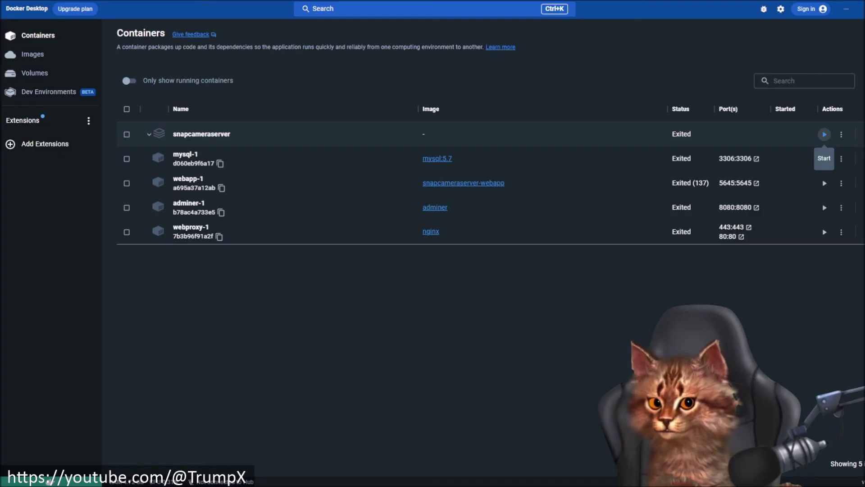
click(825, 134)
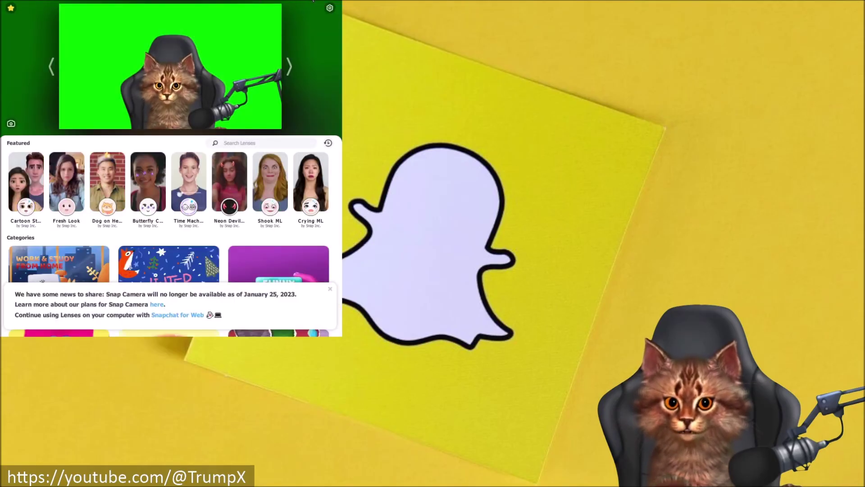
Maximize the Snap Camera window and dismiss the notice about its discontinuation
double_click(261, 1)
double_click(261, 1)
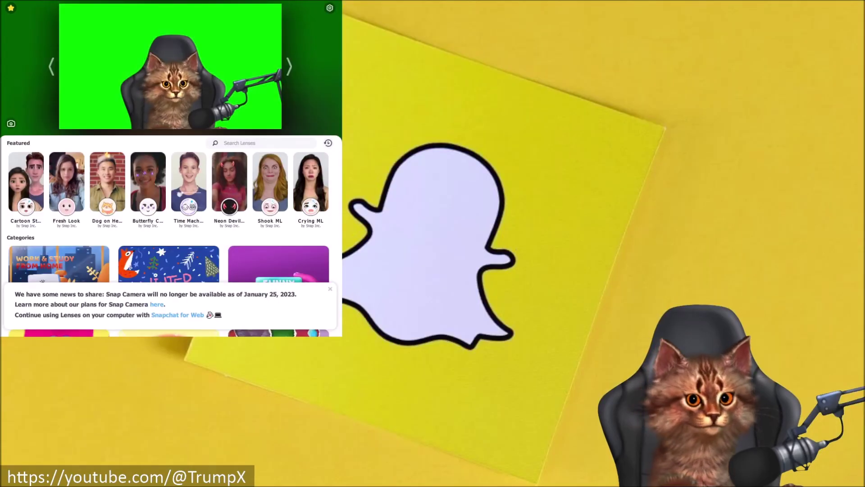
double_click(261, 1)
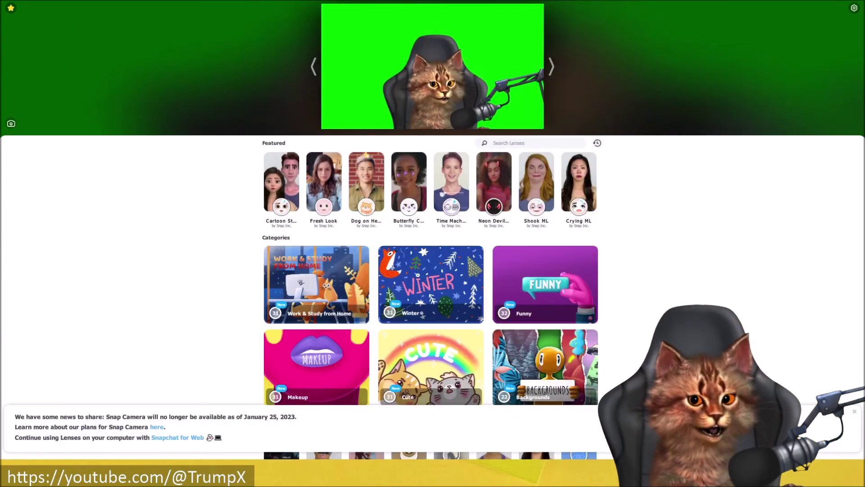
click(854, 411)
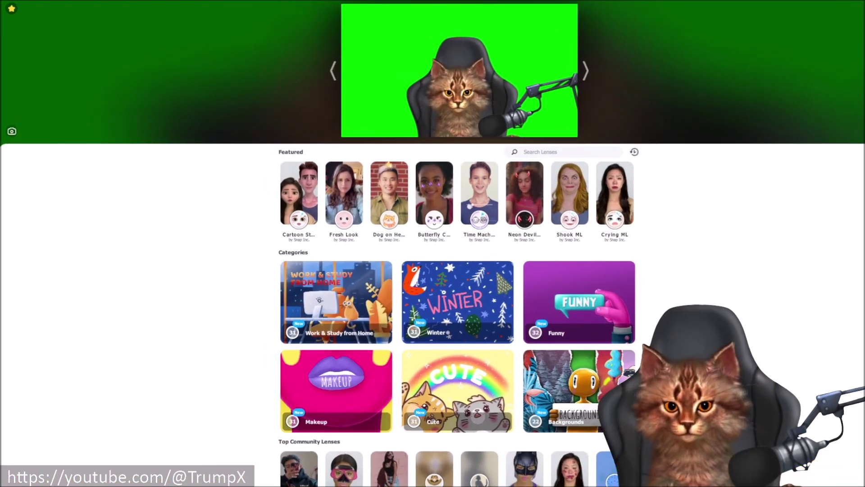
Browse the lenses in the Work & Study from Home, Winter and Funny categories, returning to the main page after each
click(336, 286)
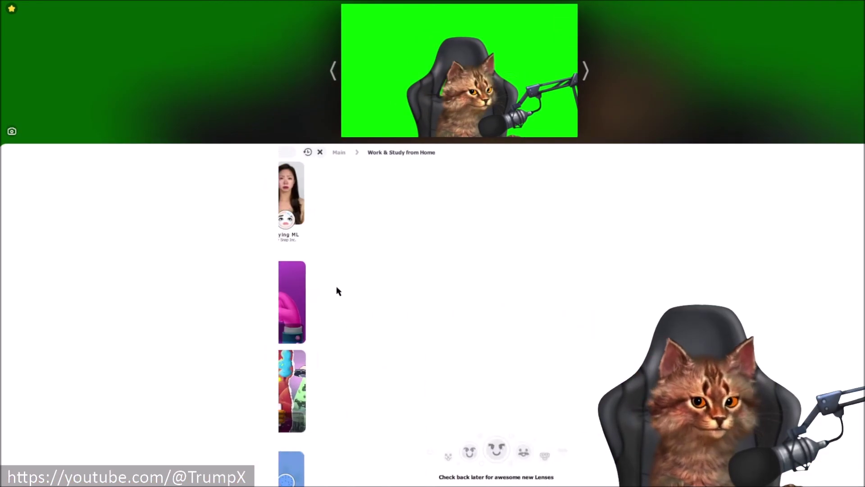
scroll(392, 356, down, 2)
scroll(393, 356, up, 2)
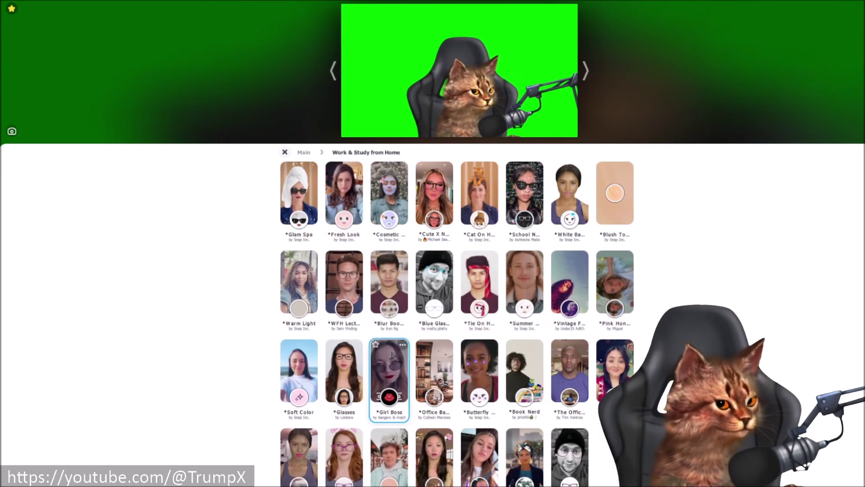
click(285, 153)
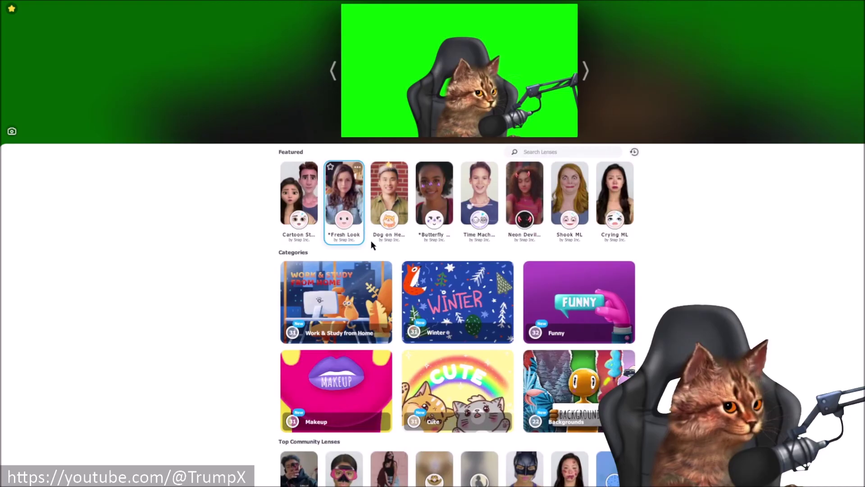
click(434, 304)
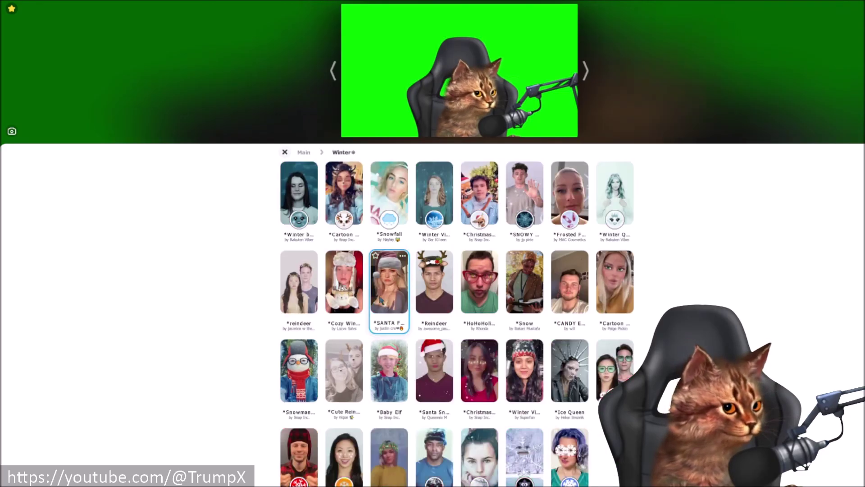
click(285, 152)
click(575, 289)
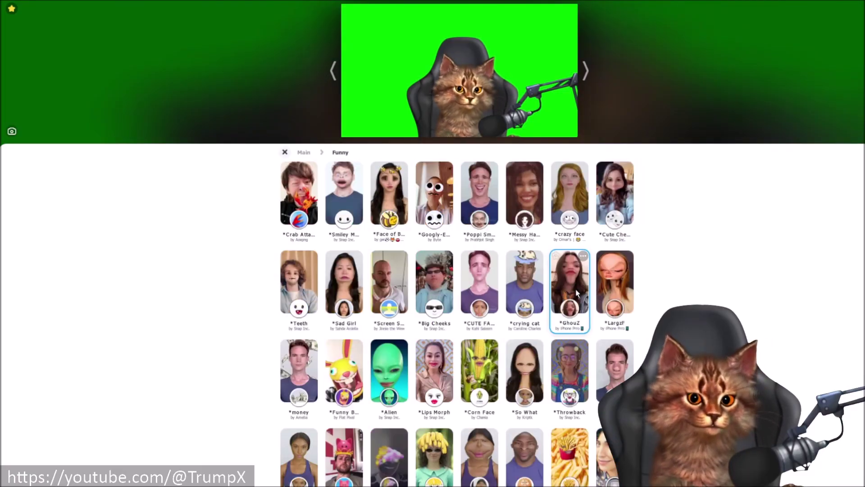
click(285, 152)
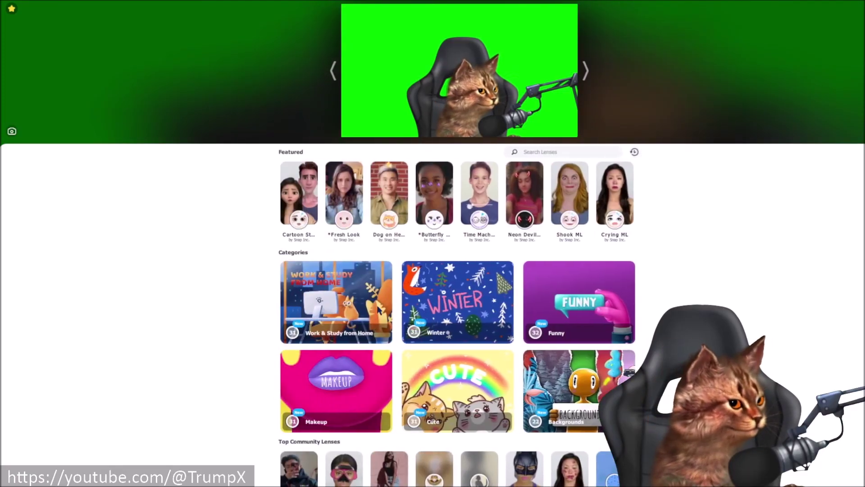
Check the lenses in the Makeup, Cute and Backgrounds categories and return to the main page
click(369, 375)
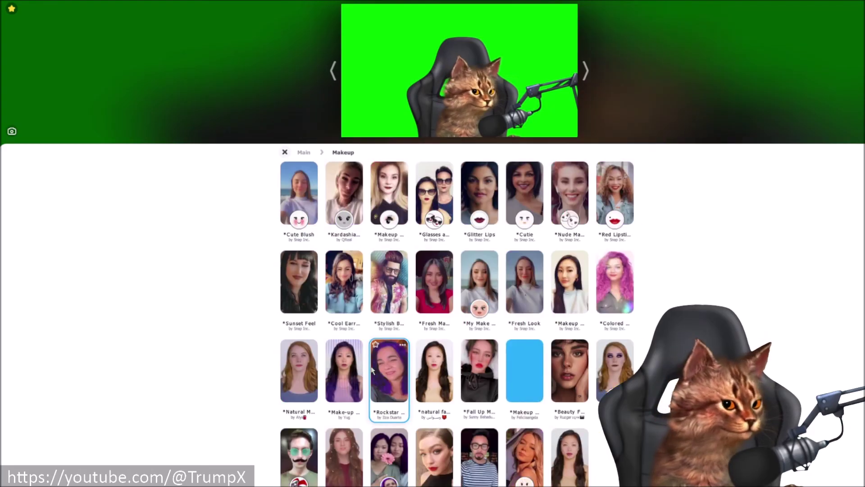
click(284, 152)
click(453, 382)
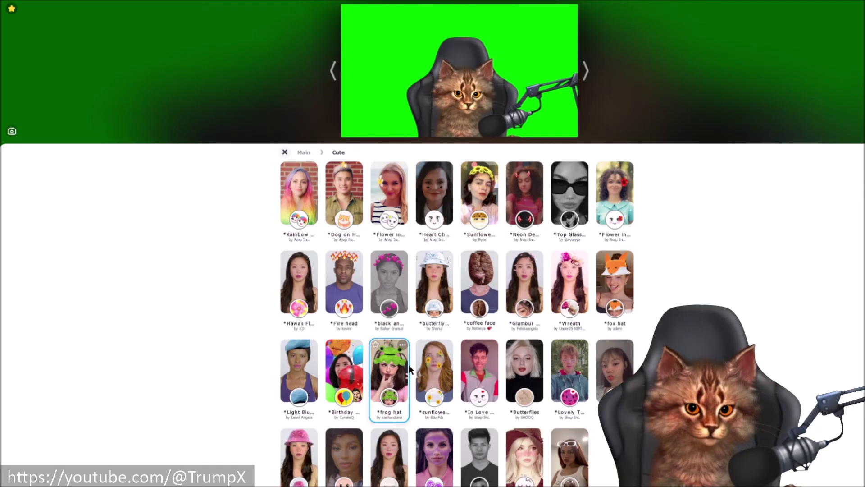
click(285, 152)
click(573, 374)
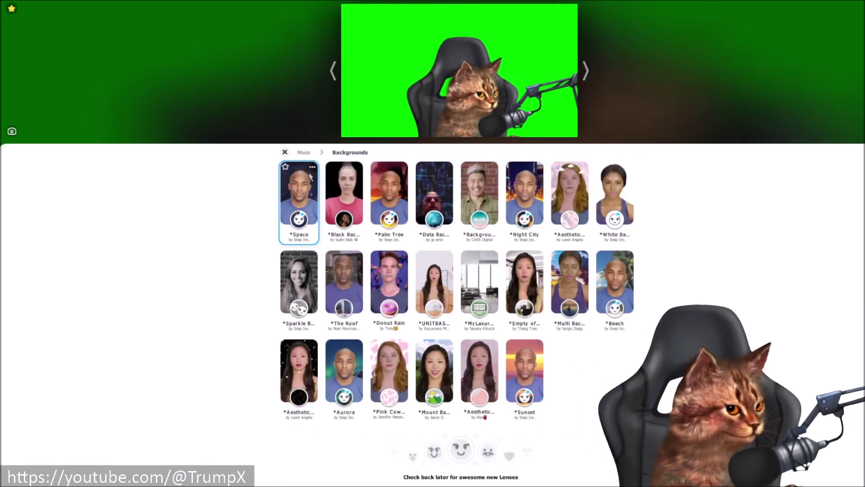
click(285, 152)
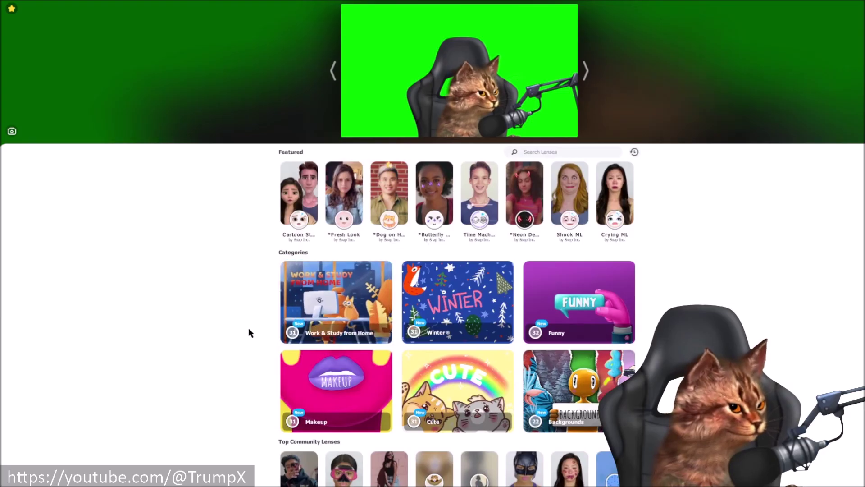
Look through the Top Community Lenses and apply the Neon Devil lens from the Featured row to the camera
scroll(247, 332, down, 2)
scroll(643, 341, down, 5)
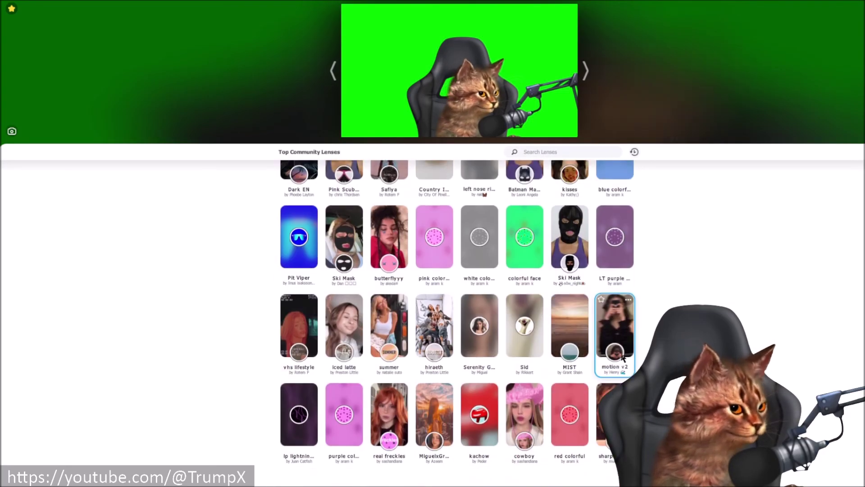
scroll(642, 341, up, 7)
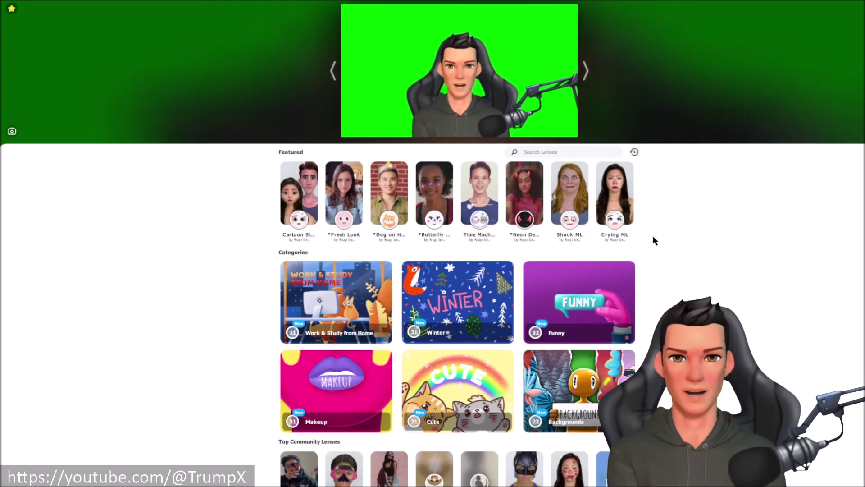
click(526, 194)
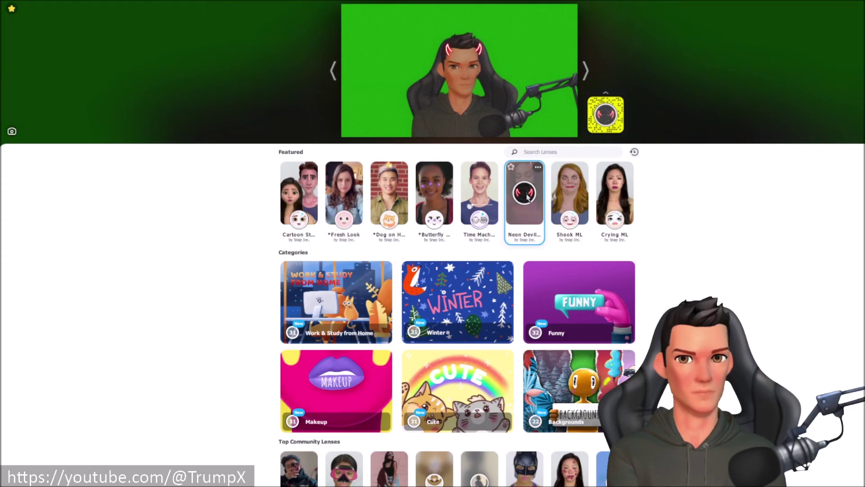
Test the Shook ML and Crying ML lenses from the Featured row on the camera, finishing on Shook ML
click(584, 203)
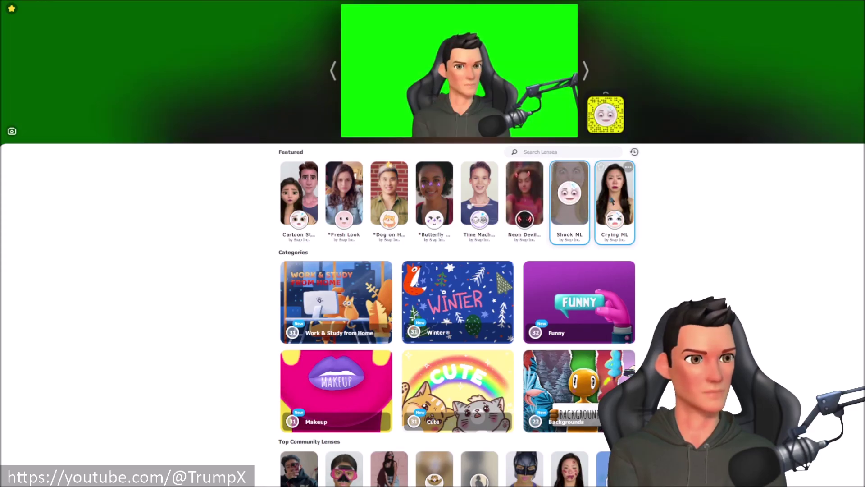
click(611, 200)
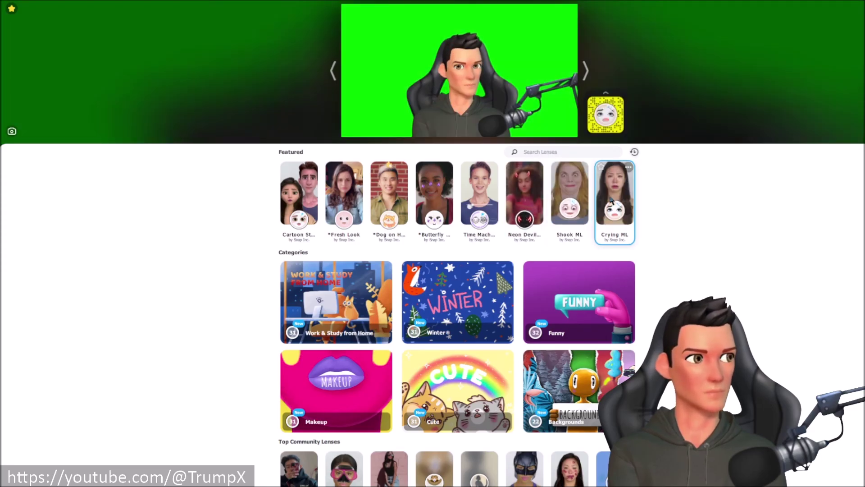
click(556, 188)
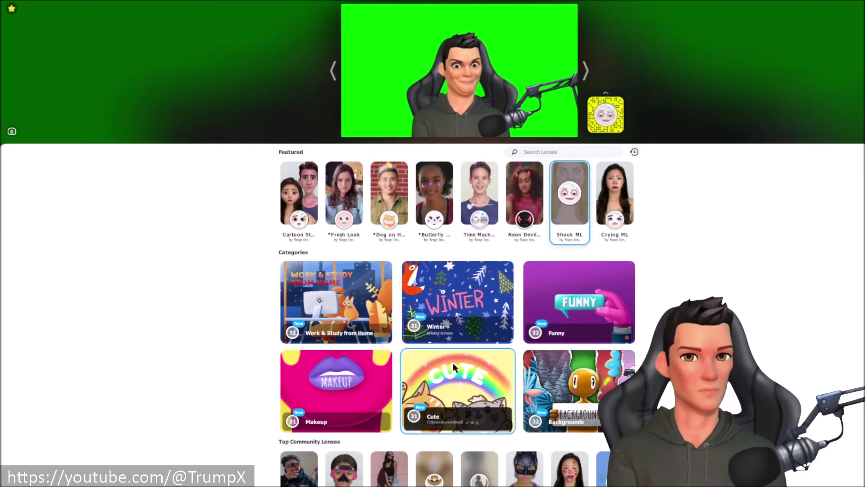
Open the Work & Study from Home category and try its Glam Spa lens, followed by the Summer lens
click(389, 285)
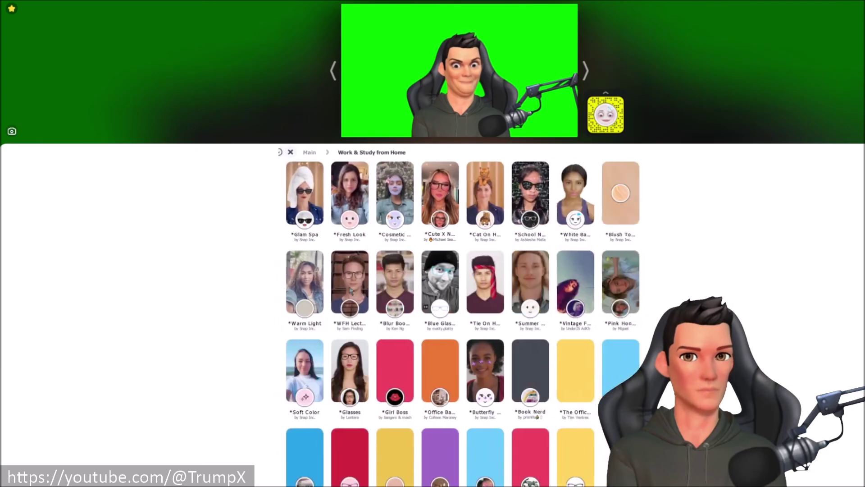
click(309, 198)
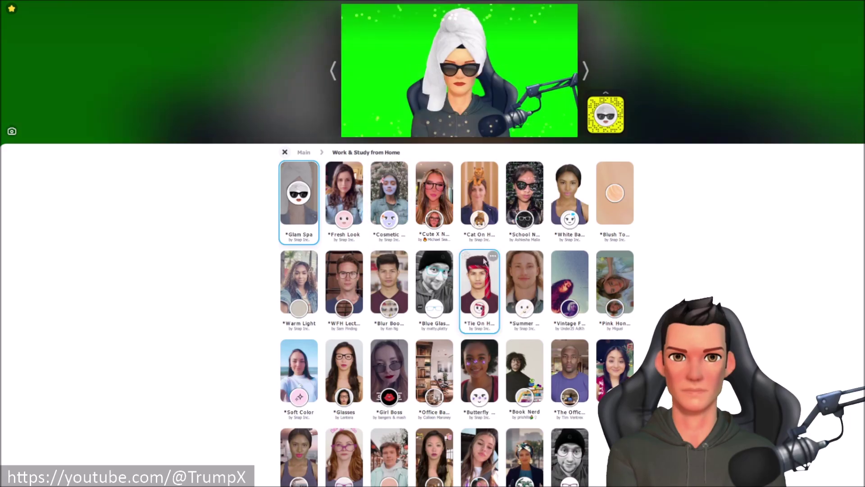
click(524, 281)
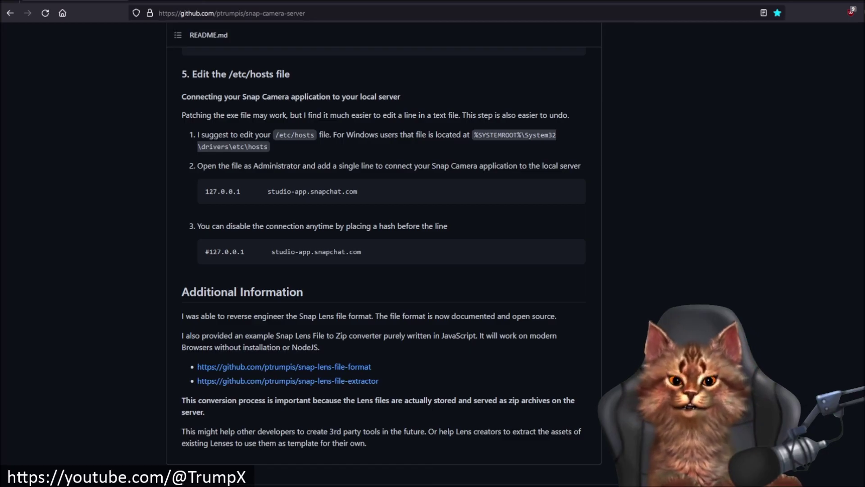
In the browser, open the snap-camera-server repository's issues on GitHub, start a new issue and dismiss the sign-up dialog
scroll(383, 265, up, 15)
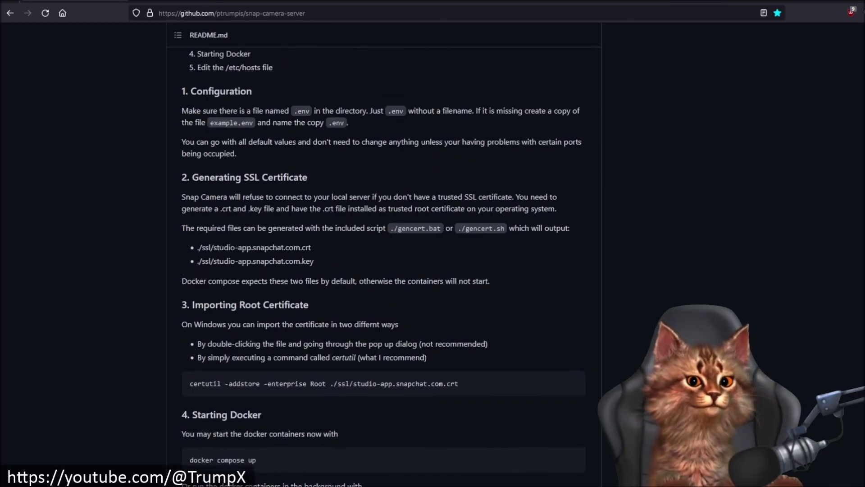
scroll(383, 266, up, 6)
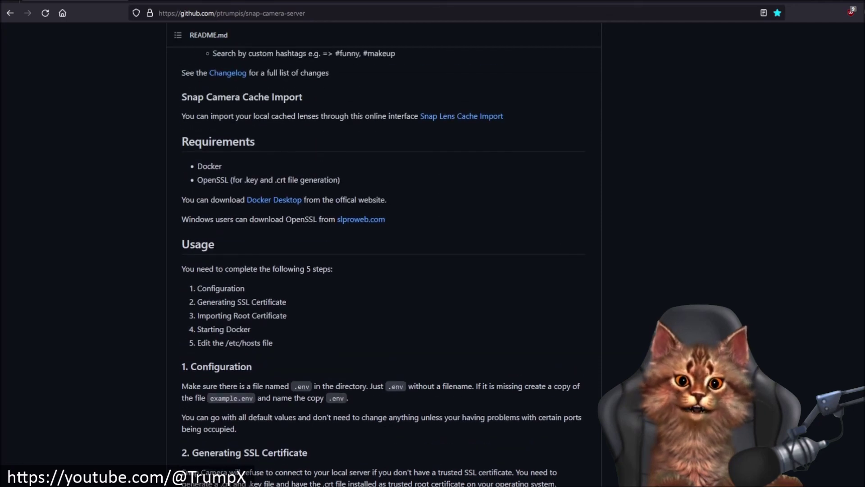
scroll(383, 266, up, 6)
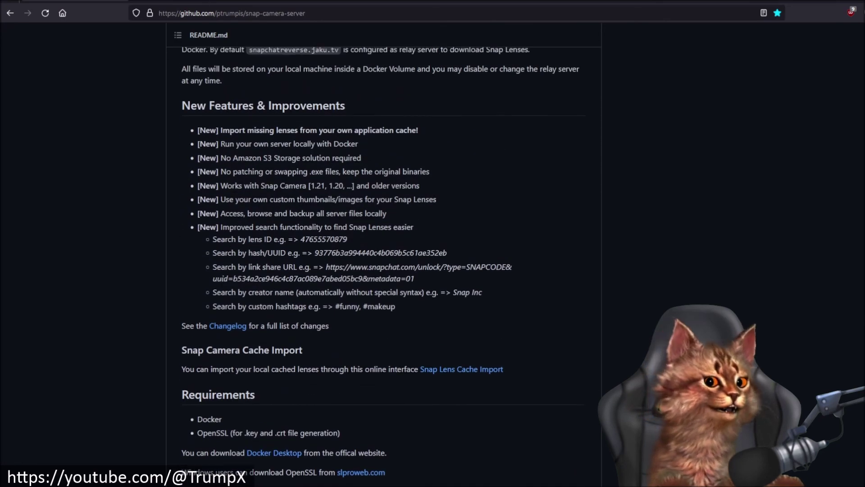
scroll(383, 266, up, 6)
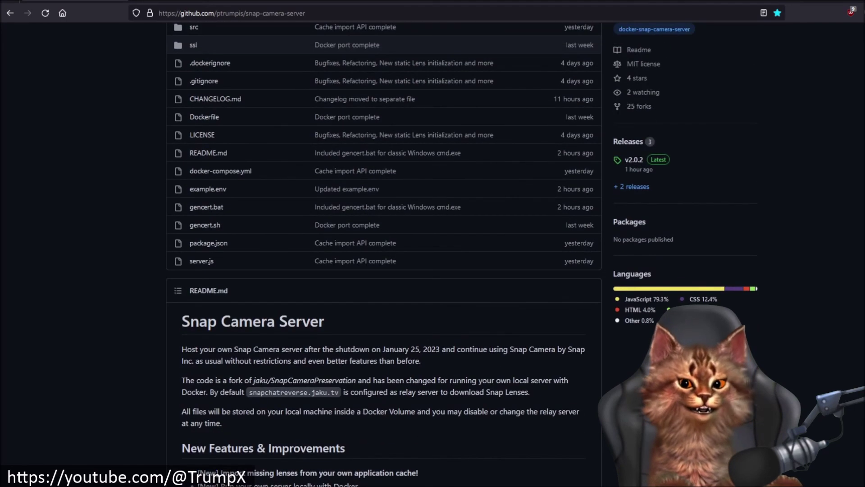
scroll(383, 266, up, 6)
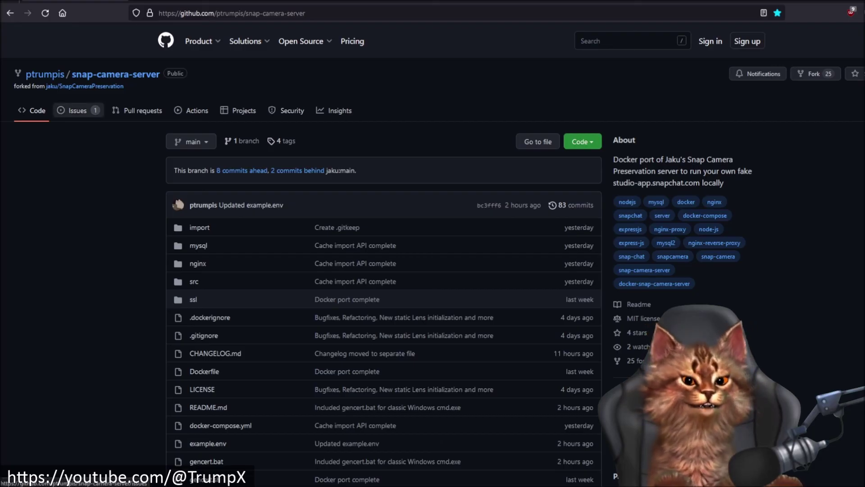
click(78, 110)
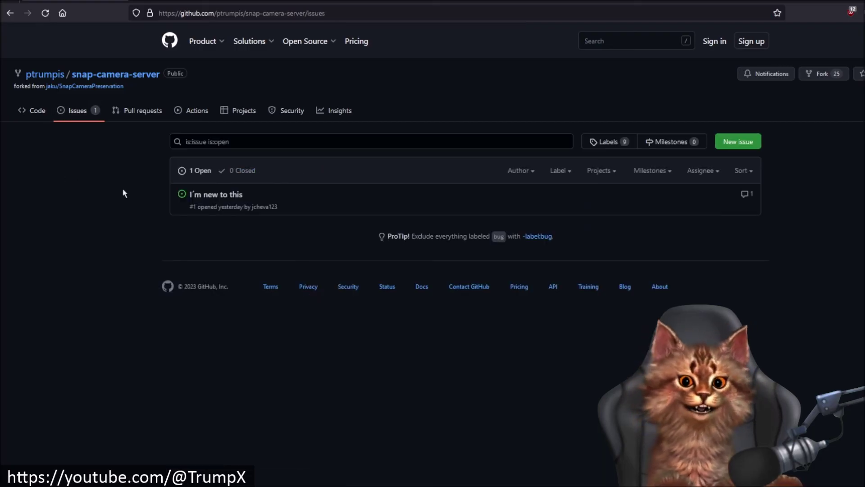
click(729, 146)
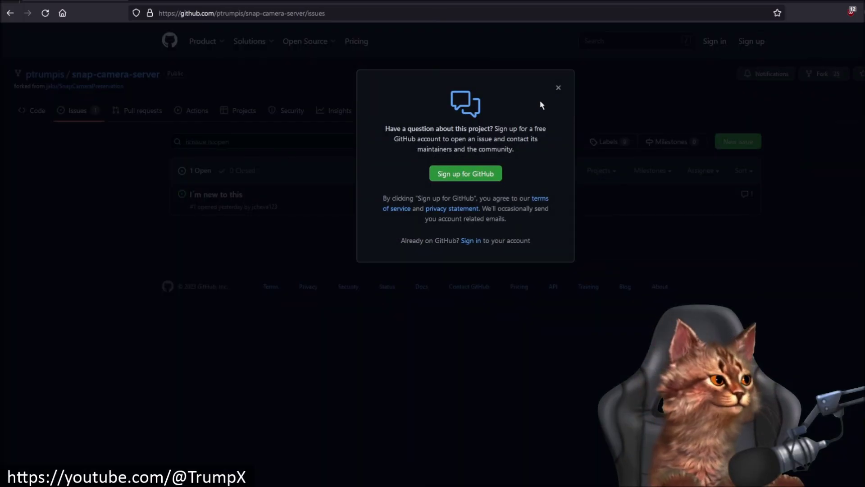
click(559, 88)
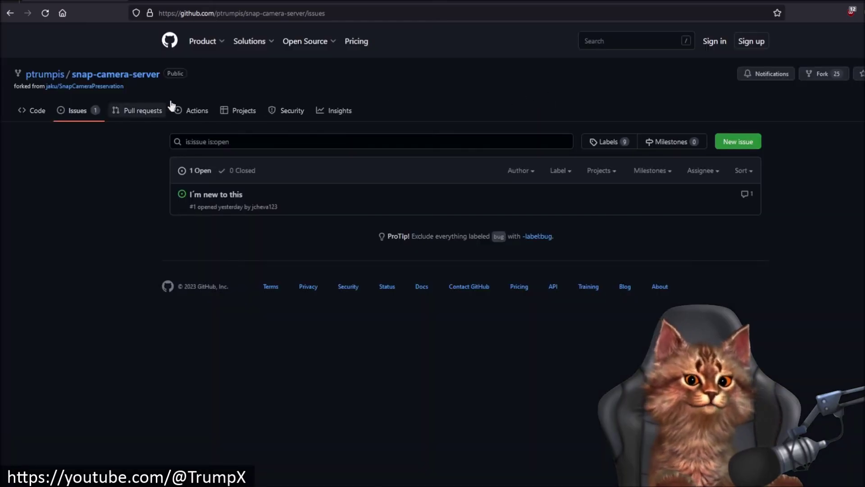